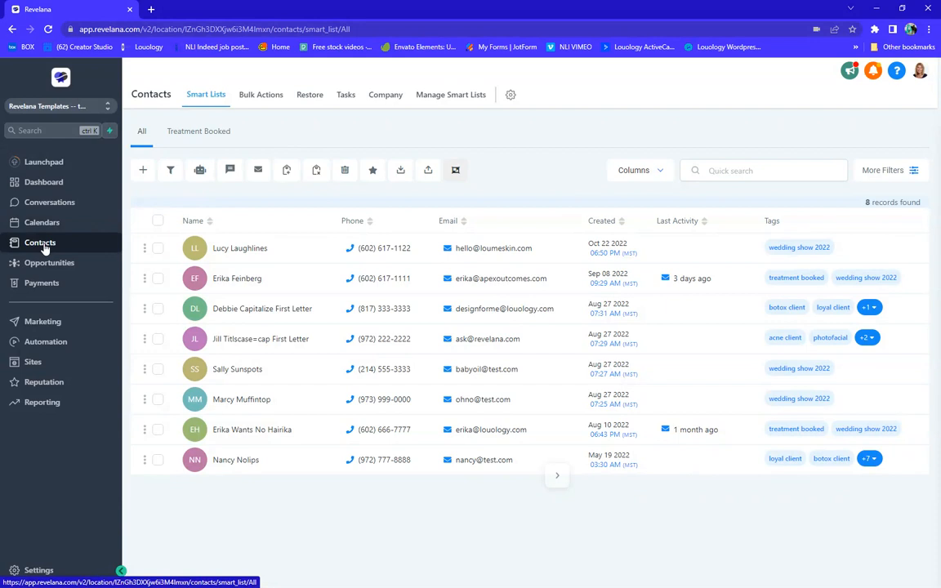
Go to the contacts list, view the blank form for adding a contact, and close it without entering anything.
left_click(45, 249)
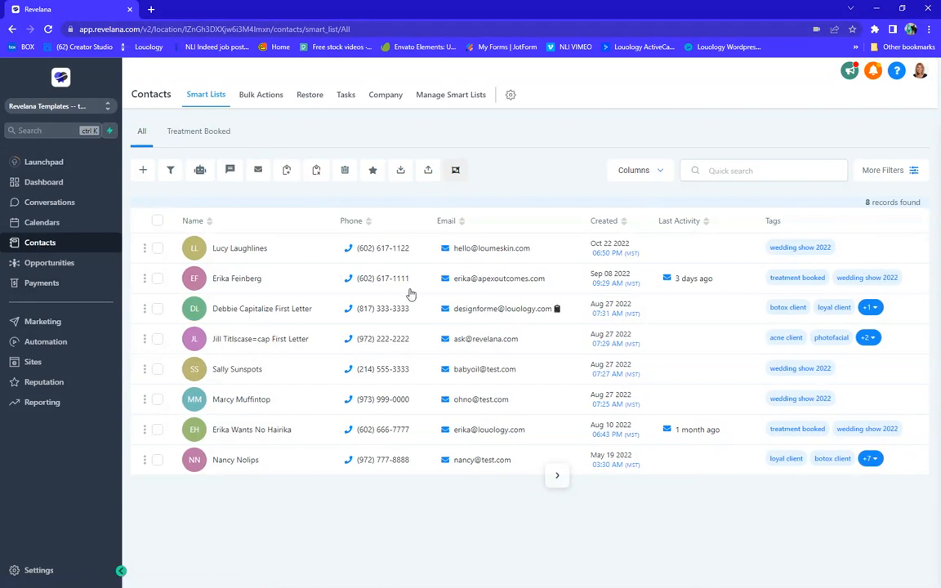
left_click(143, 172)
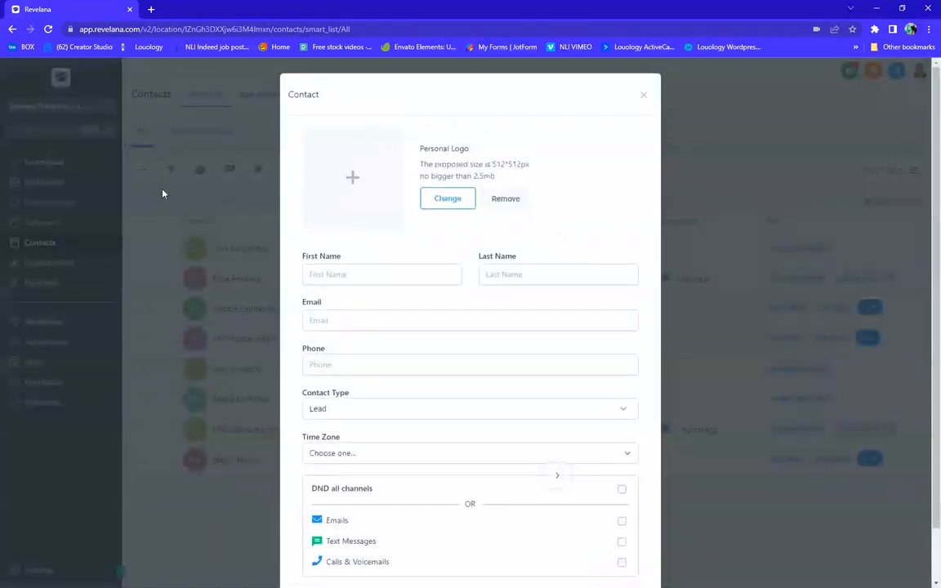
left_click(644, 96)
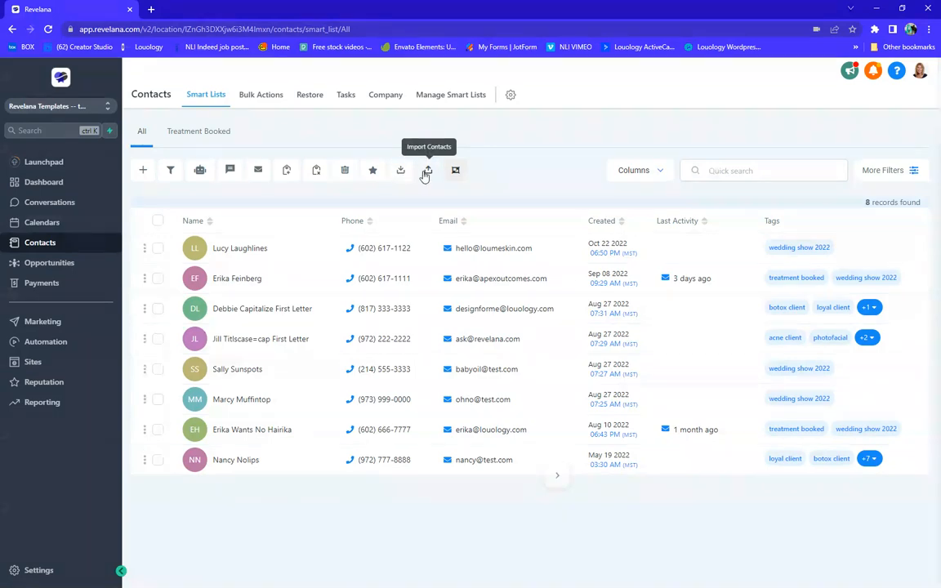
Start a contact import and read the linked CSV Upload Pre-requisites, examining the file requirements and accepted column value formats.
left_click(430, 171)
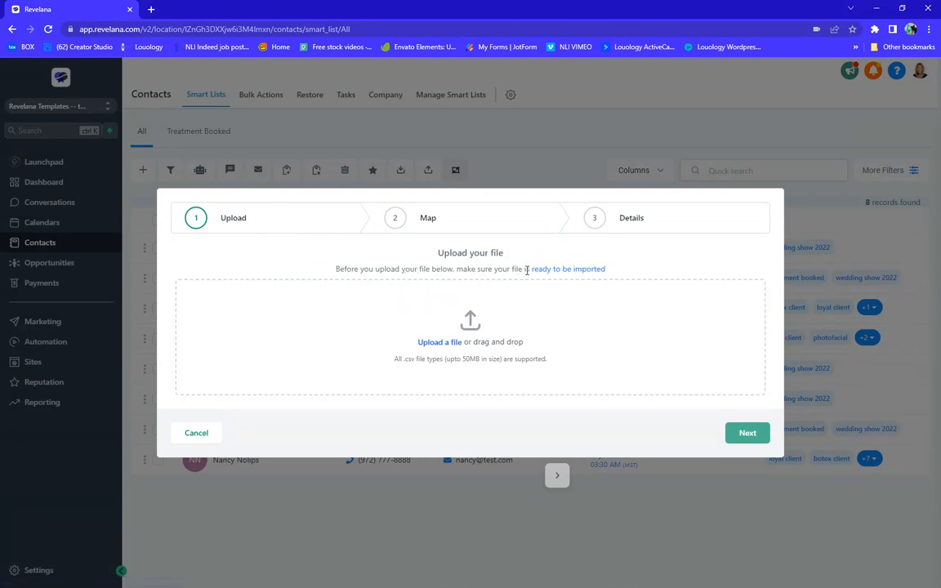
left_click(571, 274)
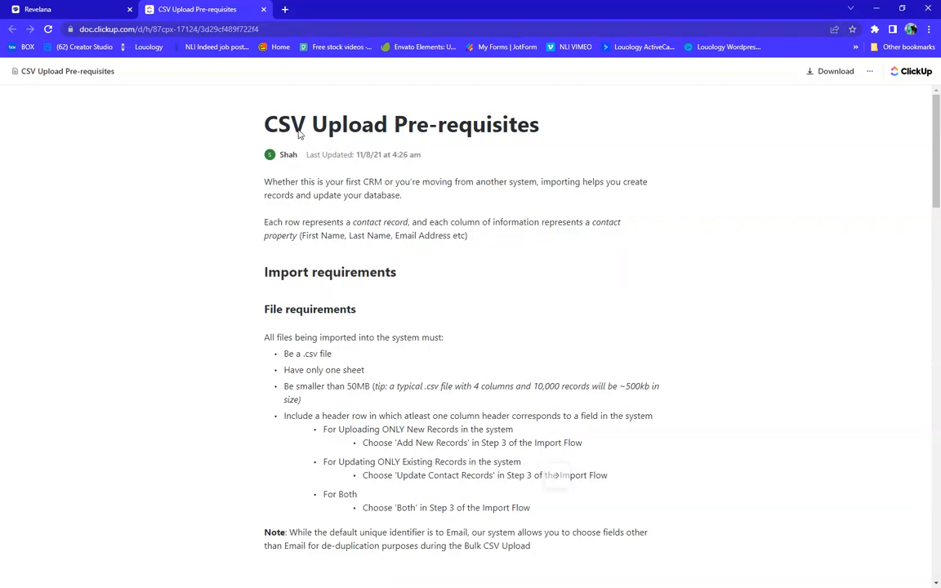
scroll(362, 336, "down", 3)
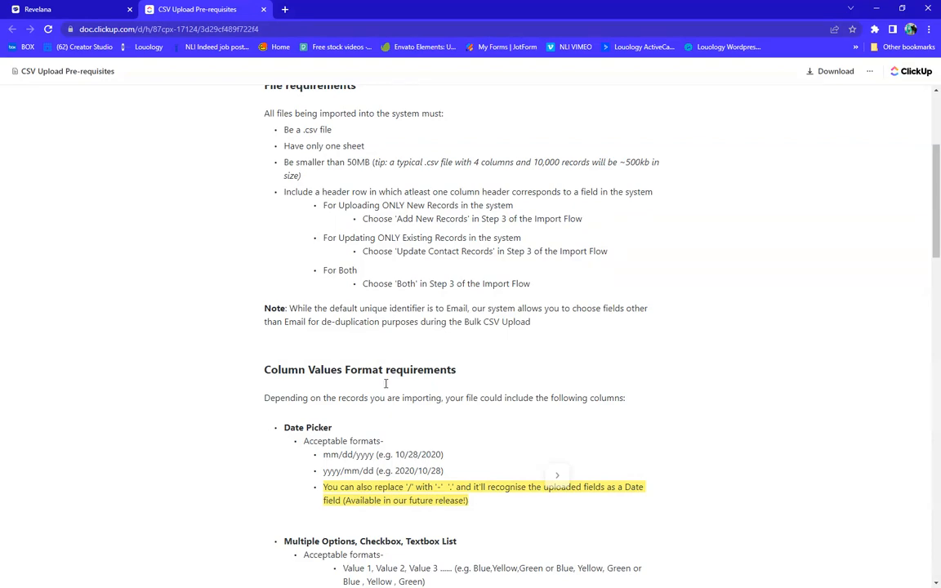
scroll(395, 311, "down", 3)
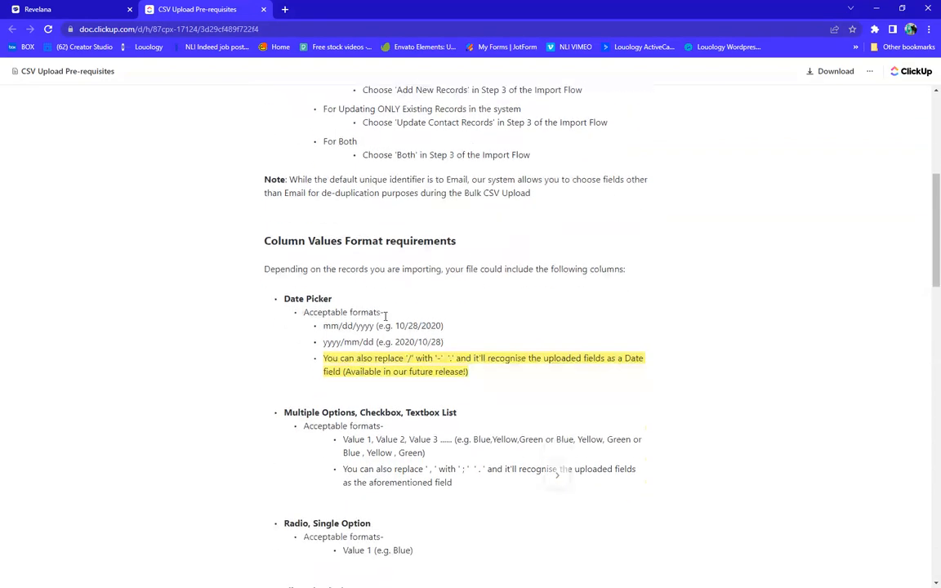
scroll(343, 266, "down", 3)
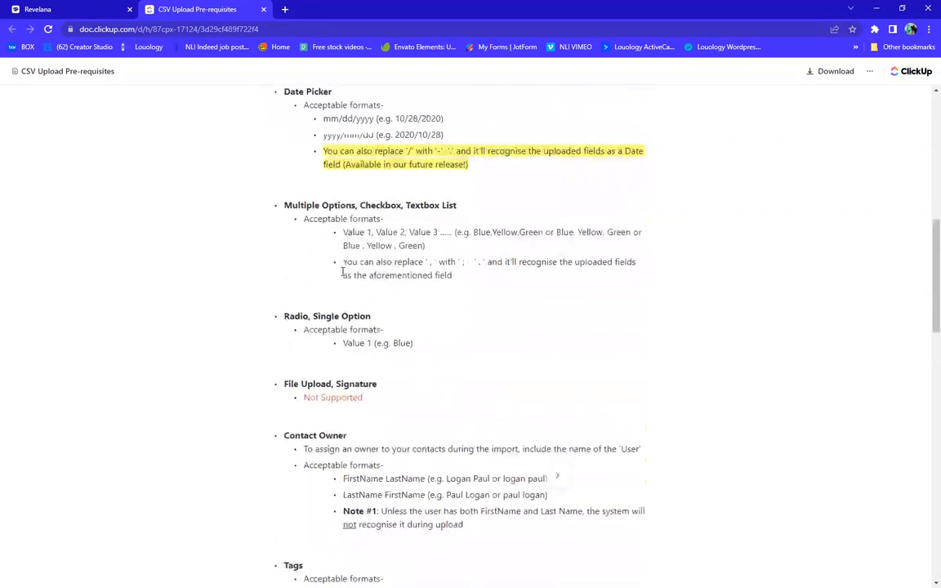
scroll(446, 380, "down", 6)
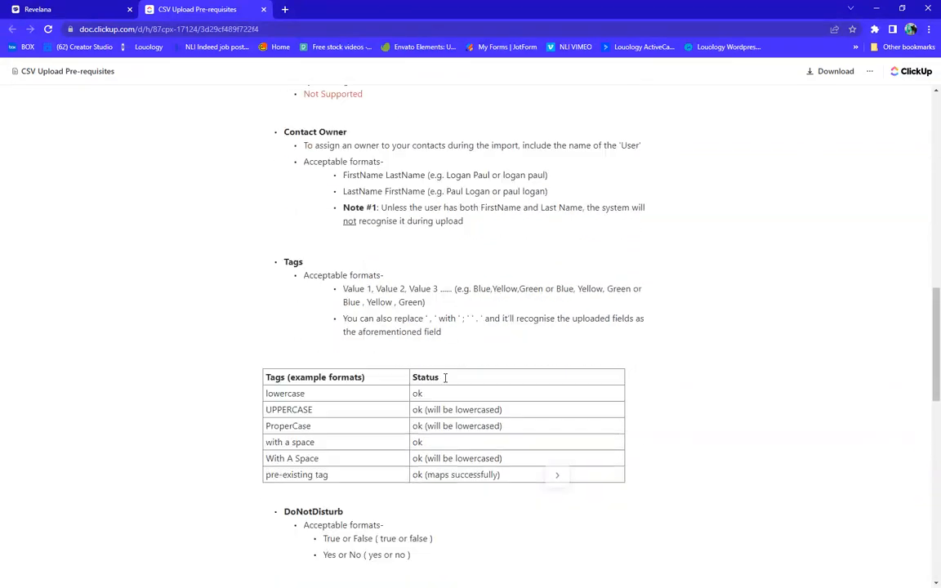
scroll(445, 380, "down", 3)
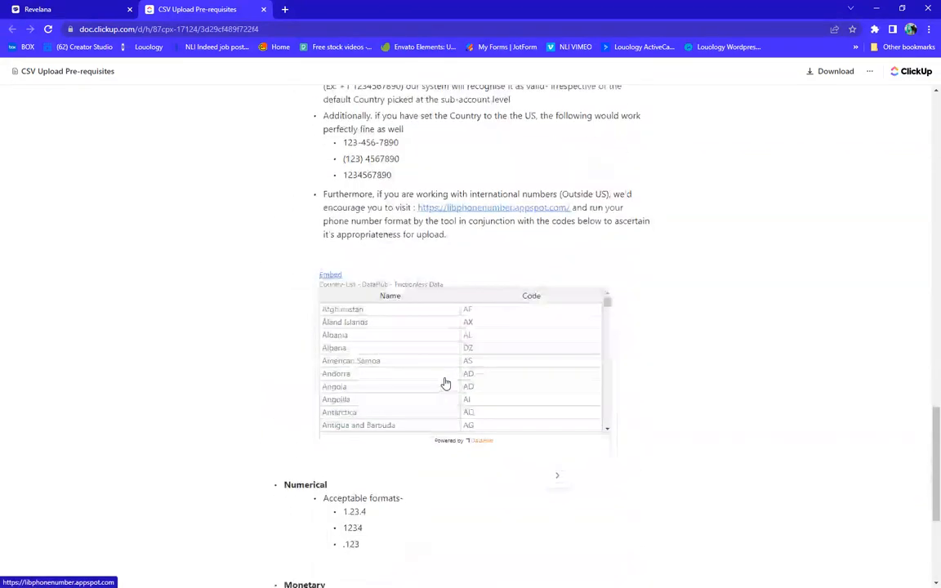
scroll(446, 380, "up", 12)
scroll(445, 378, "up", 5)
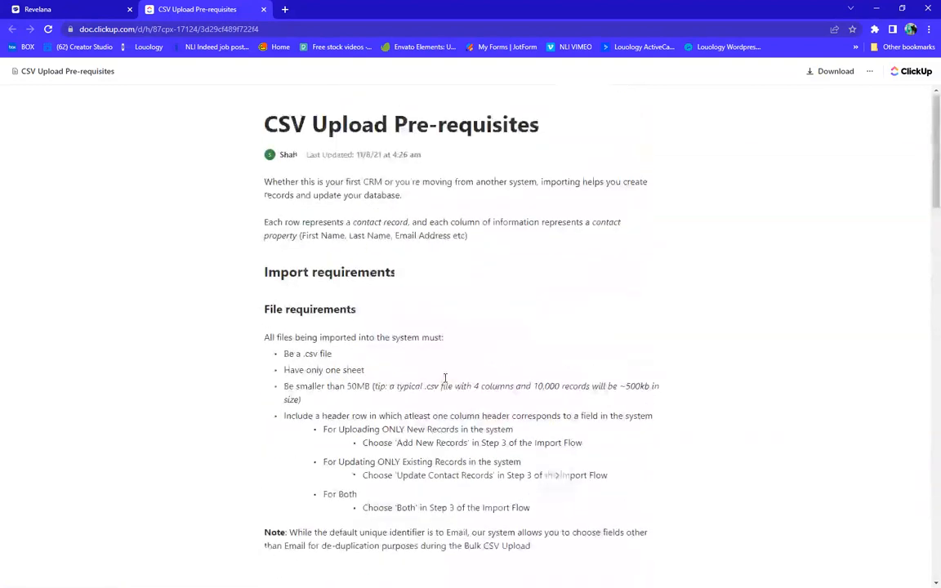
scroll(419, 268, "down", 3)
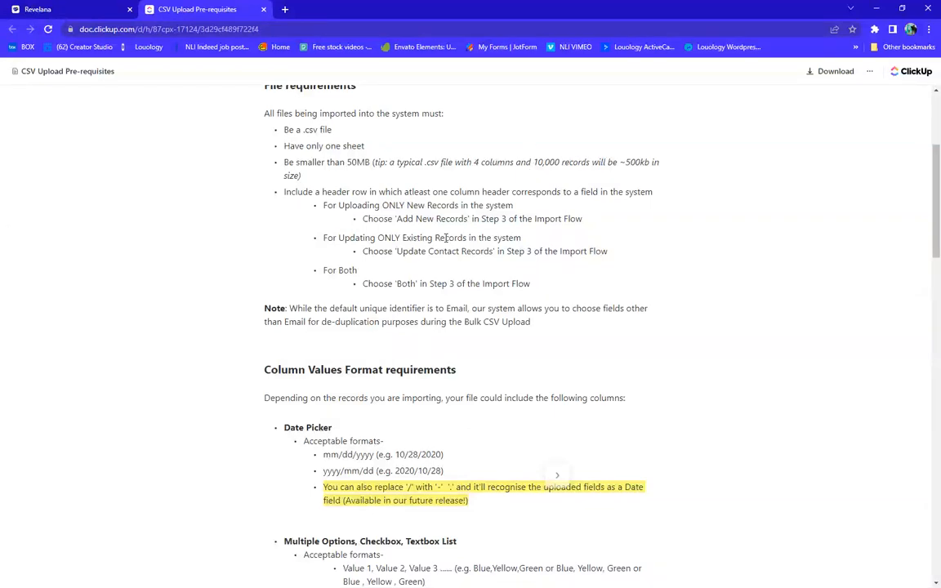
scroll(568, 246, "down", 6)
scroll(568, 244, "up", 4)
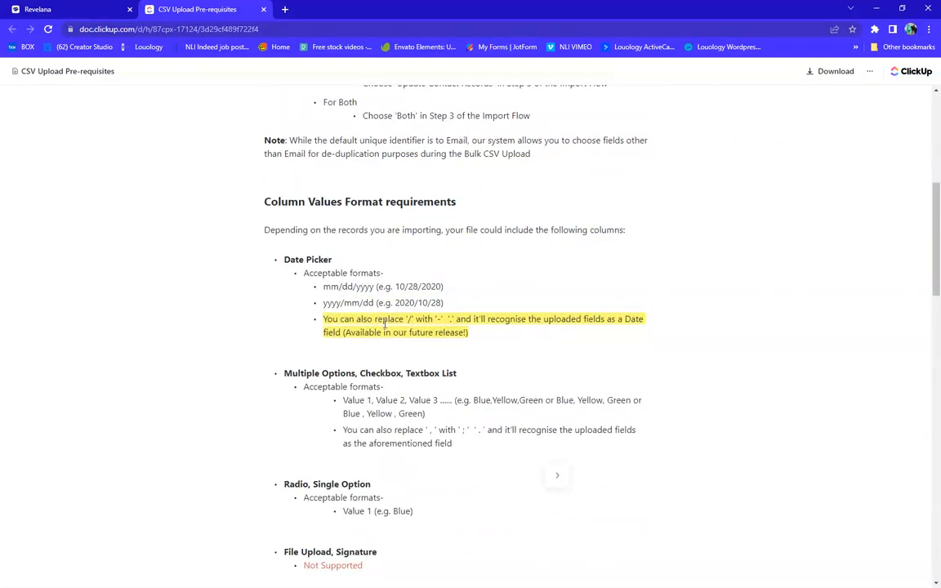
scroll(450, 321, "down", 8)
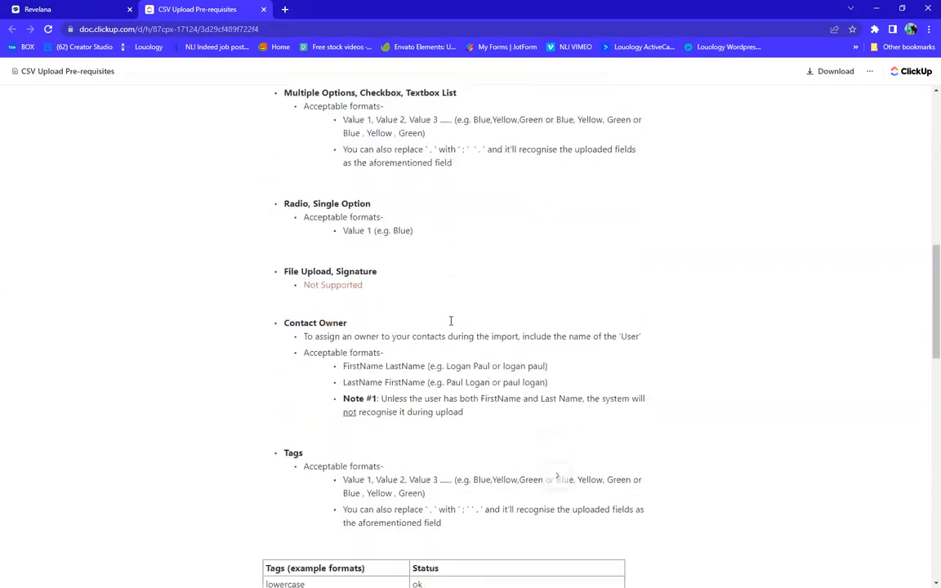
scroll(450, 321, "down", 6)
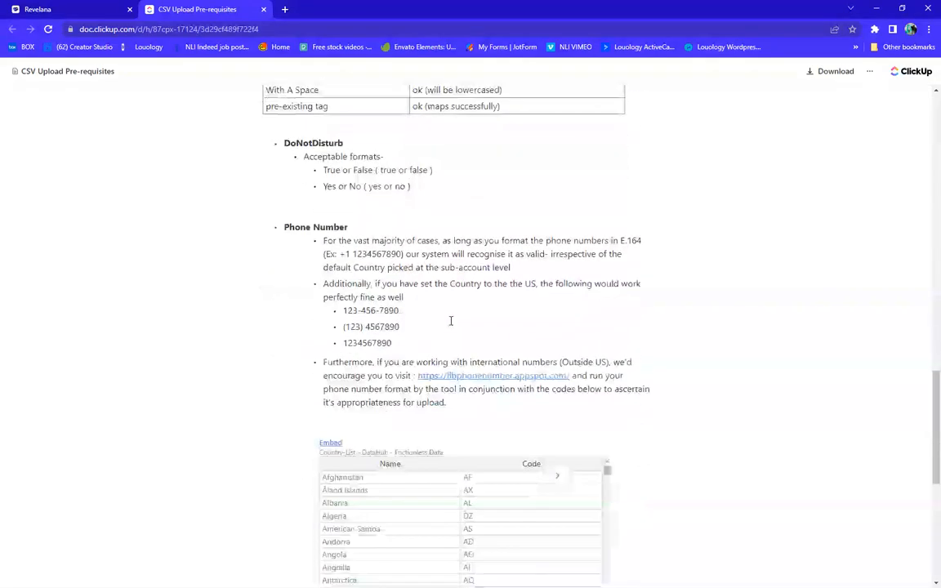
scroll(450, 321, "up", 20)
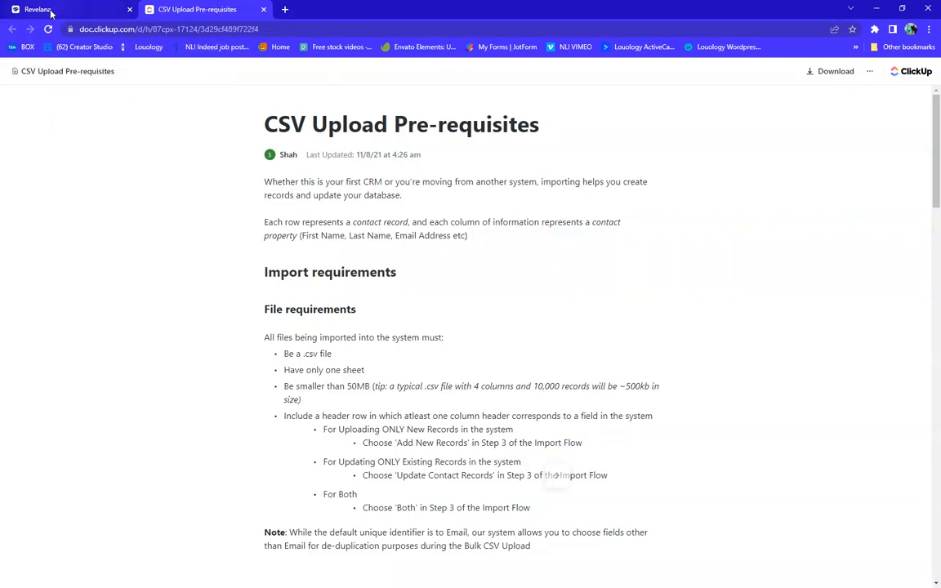
Upload "Revelana Sample List for Demo w Wedding Date.csv" to the contact import, proceed to the column mapping, and cancel the import.
left_click(51, 10)
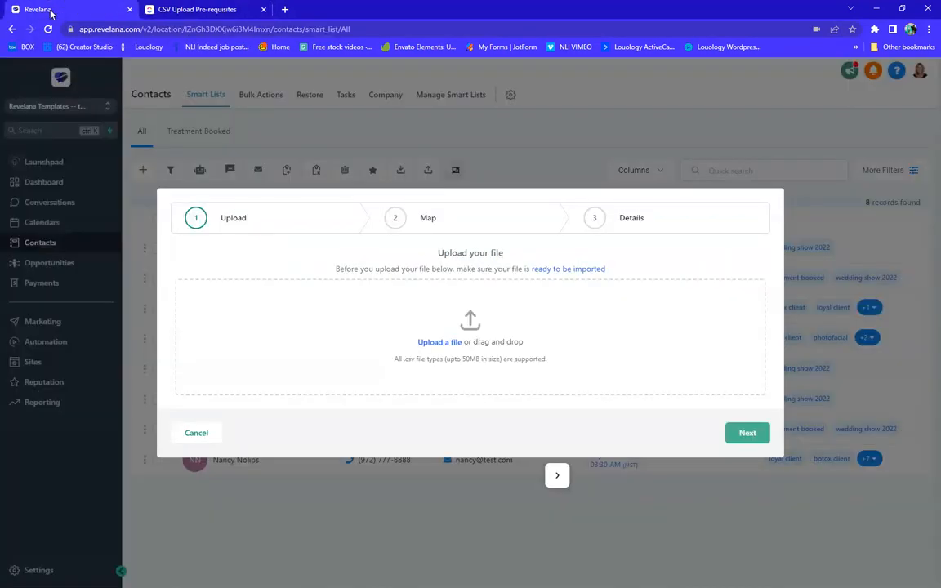
left_click(435, 343)
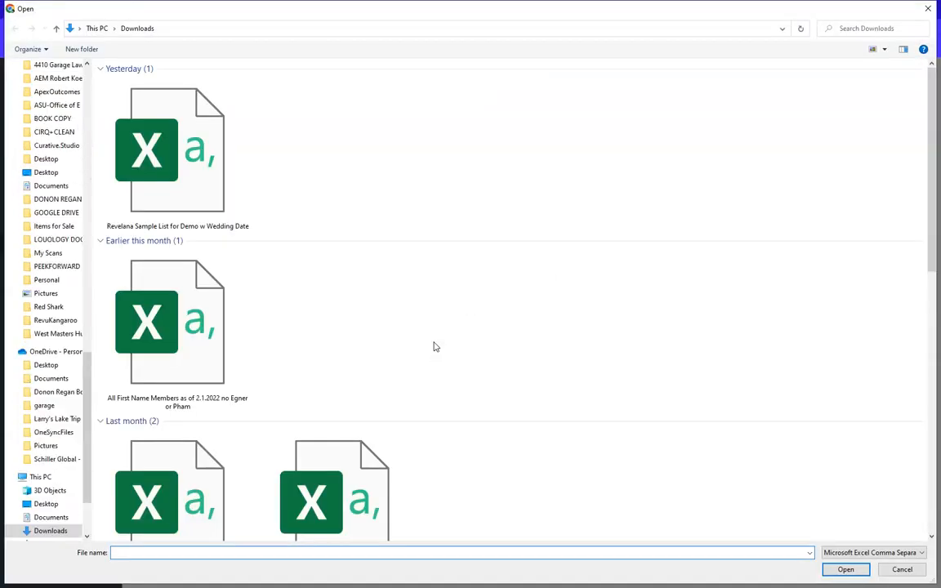
double_click(153, 161)
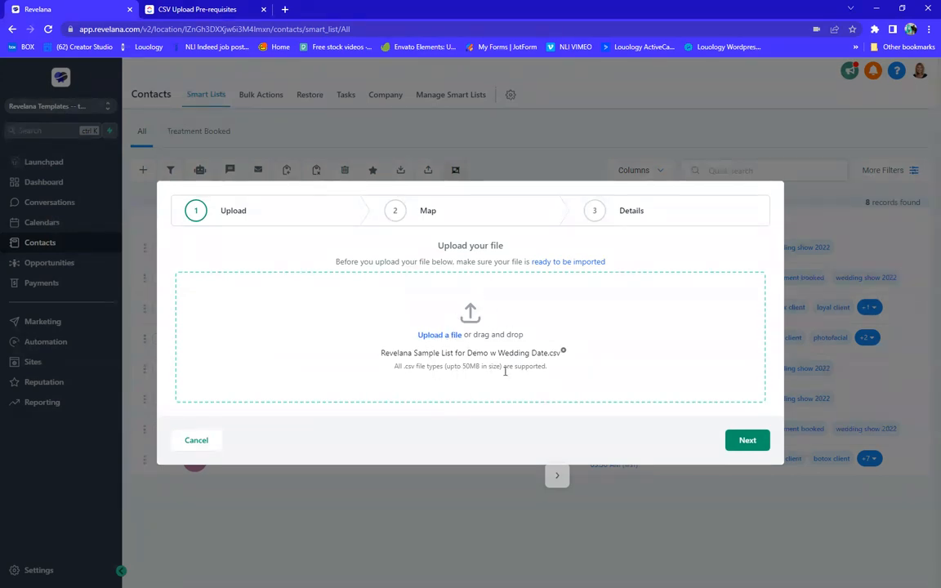
left_click(757, 444)
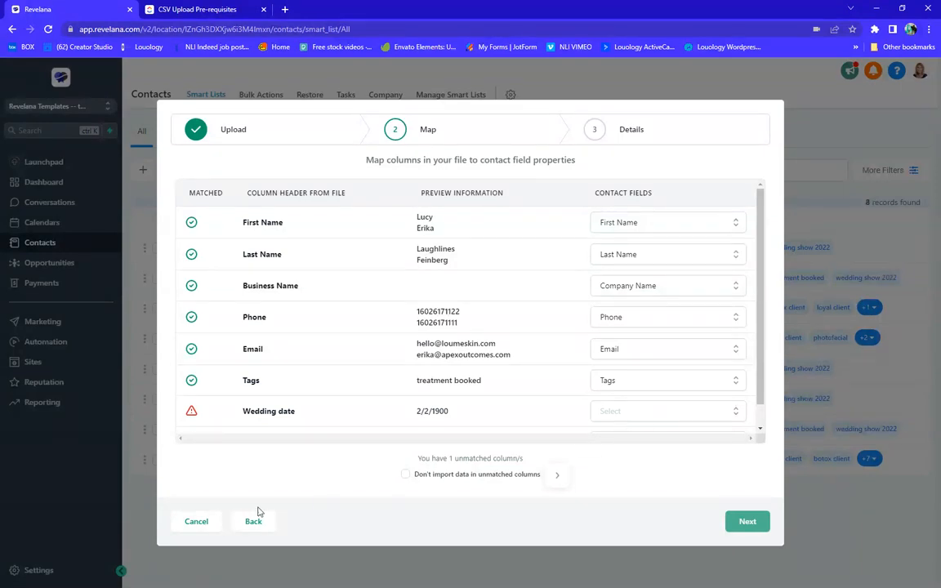
triple_click(36, 578)
left_click(36, 578)
left_click(196, 523)
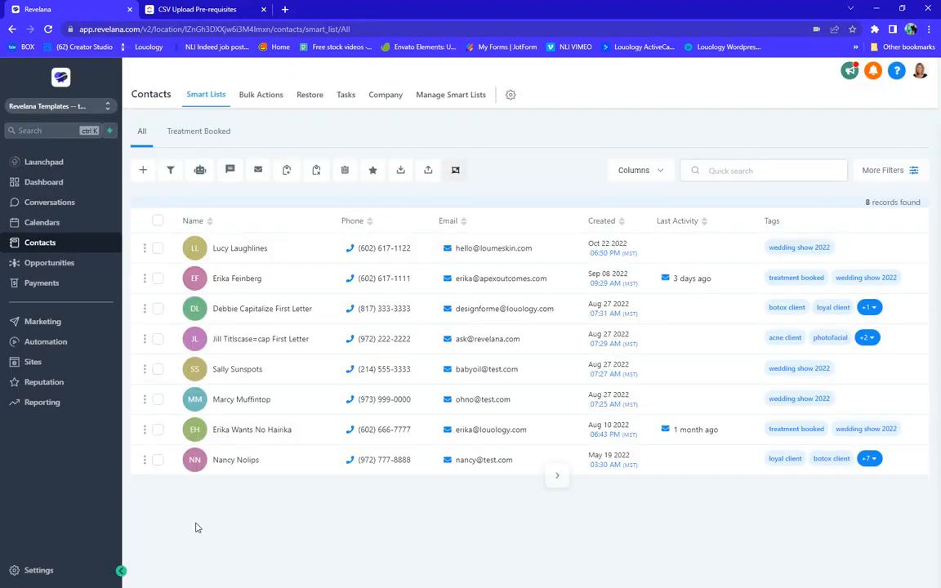
Add a custom field of type Date in the settings and name it "Wedding Date".
left_click(38, 571)
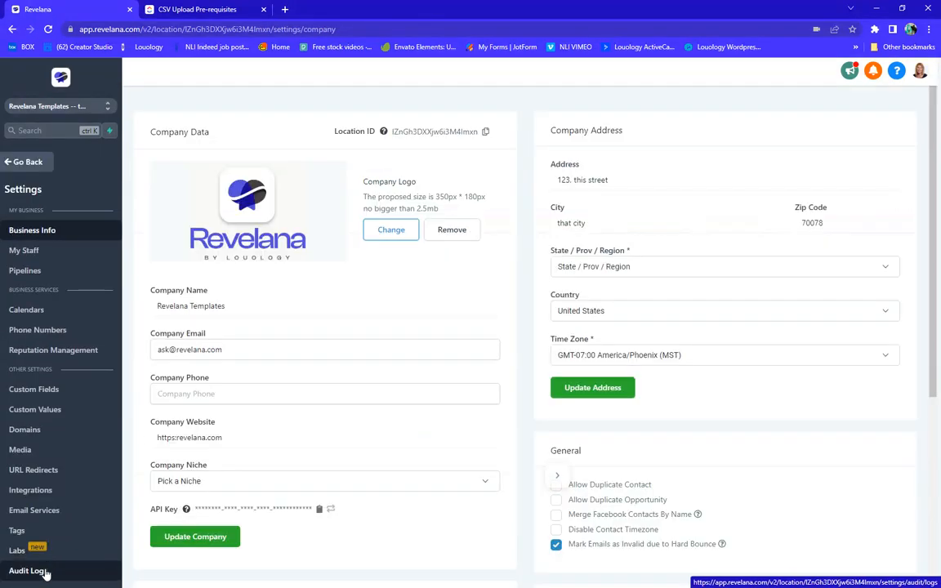
left_click(41, 392)
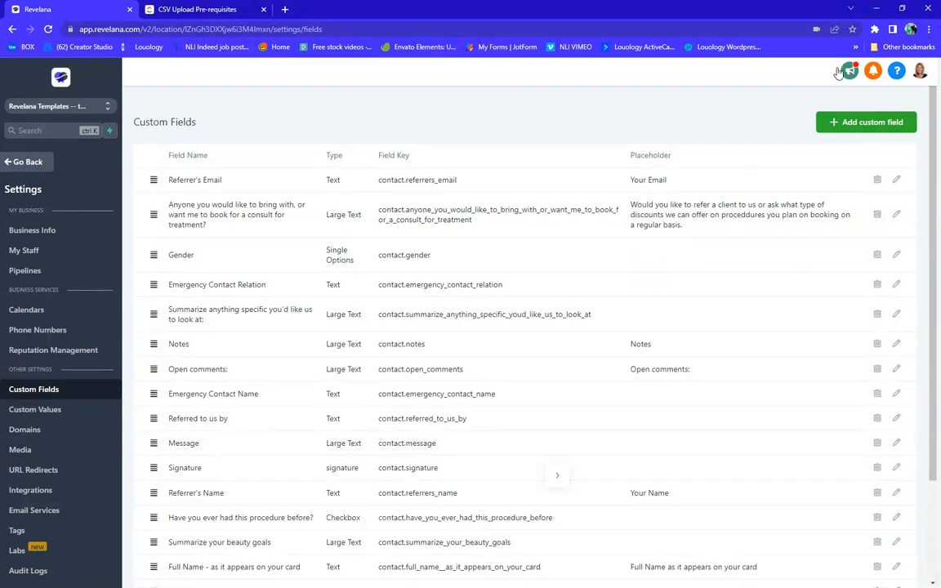
left_click(864, 124)
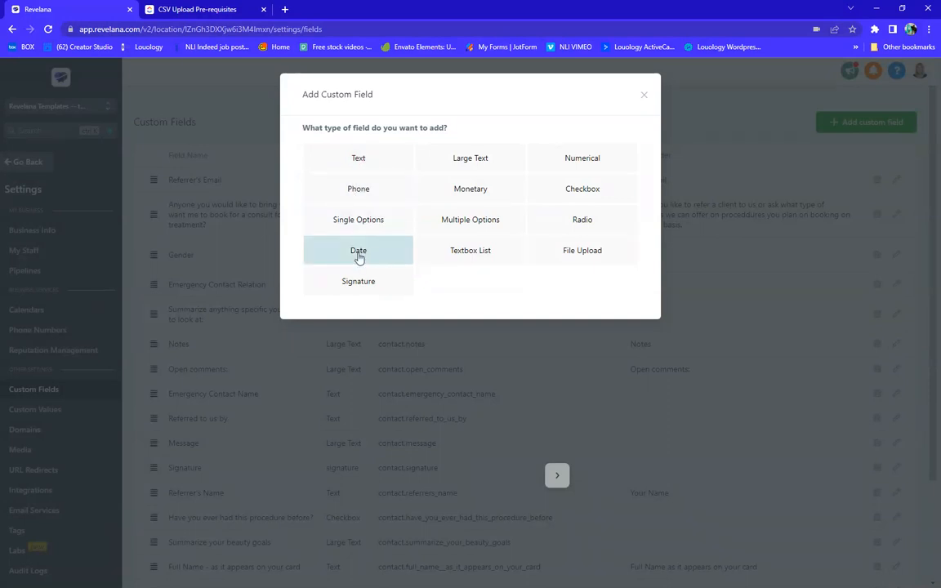
left_click(358, 258)
left_click(357, 204)
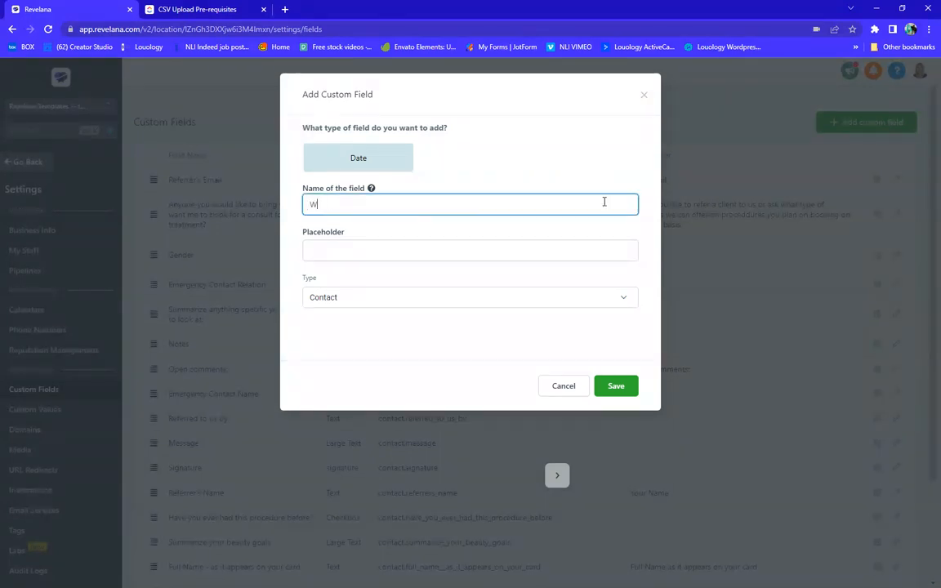
type("Wedding Date")
Try the placeholder text "Enter your wedding date here" for the new field and clear it again.
left_click(327, 252)
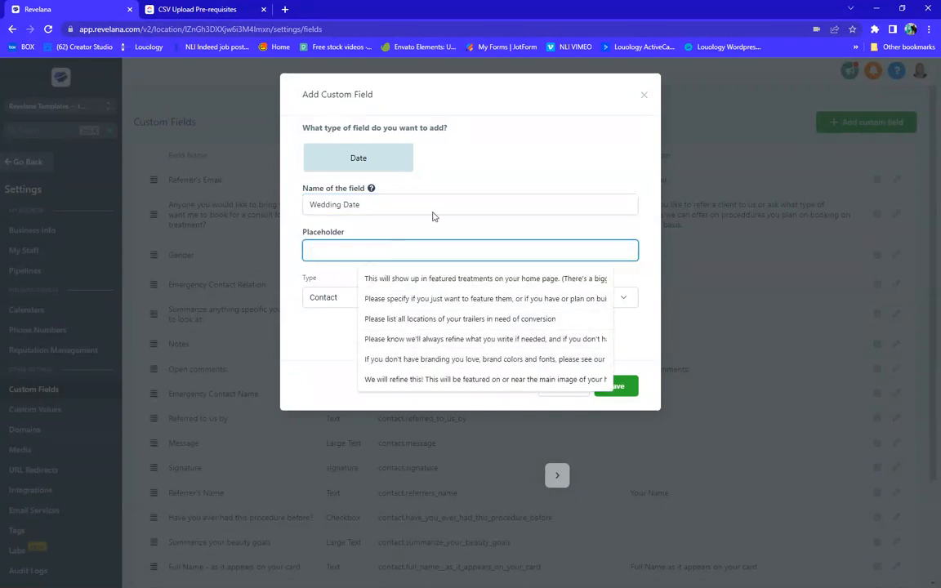
type("Ent")
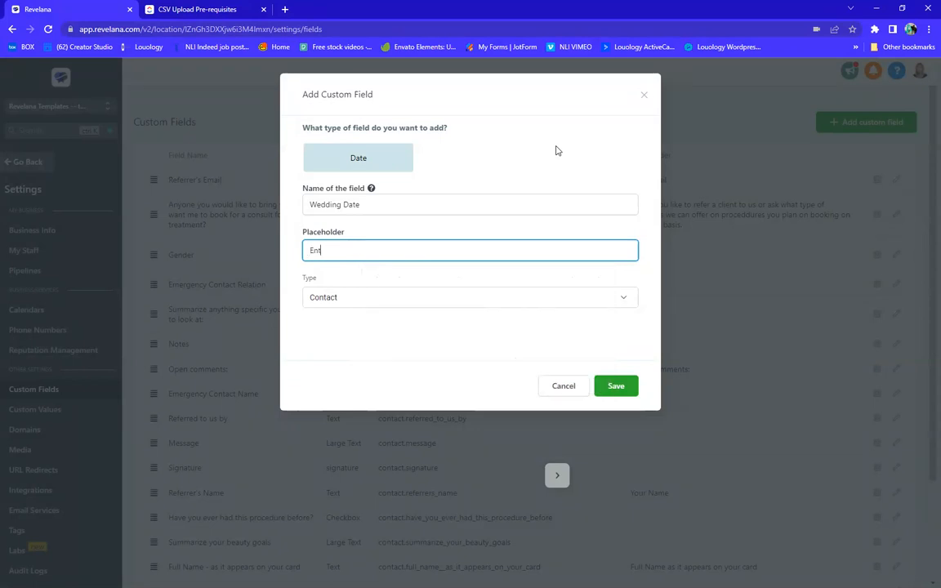
type("er your wedding date here")
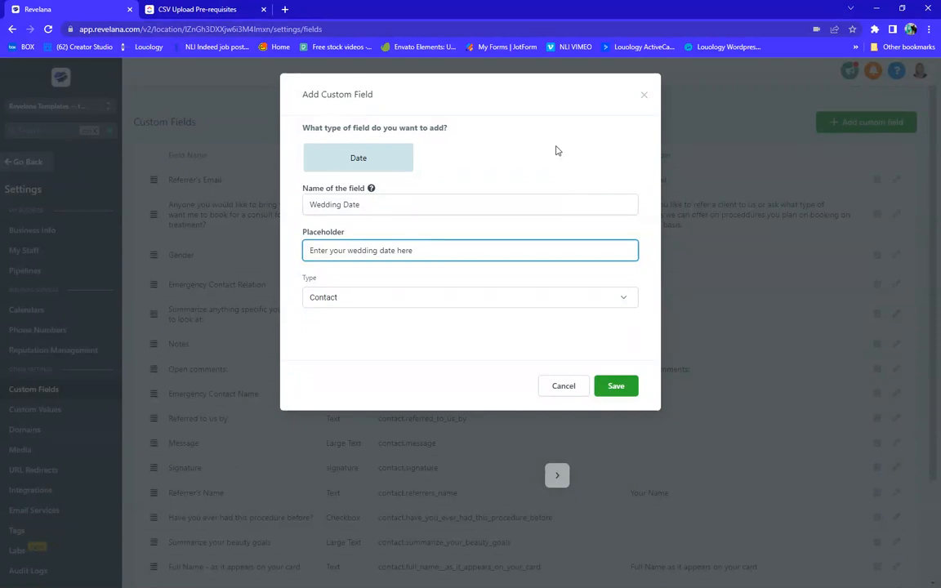
left_click_drag(429, 250, 306, 243)
key("BackSpace")
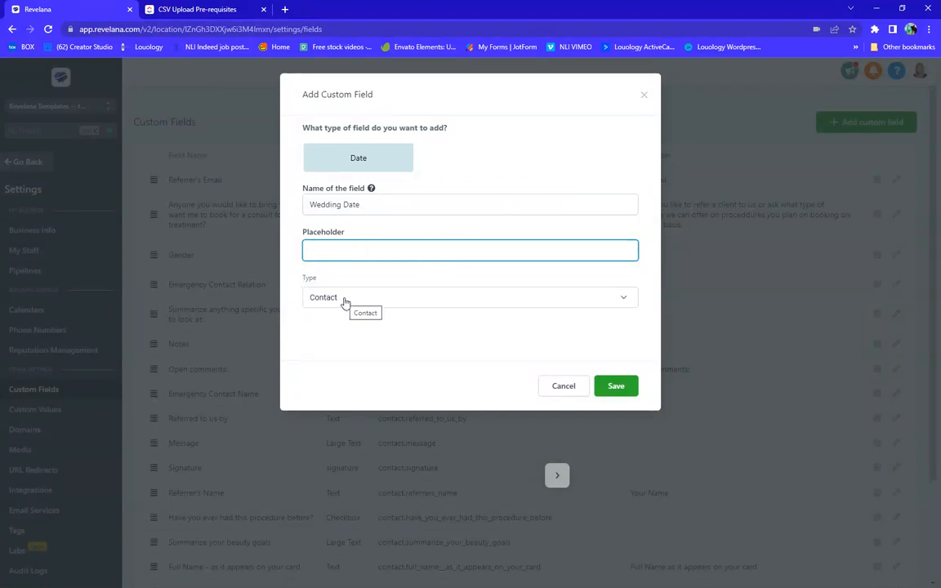
Save the Wedding Date custom field with the type Contact and return to the contacts list.
left_click(344, 301)
left_click(345, 300)
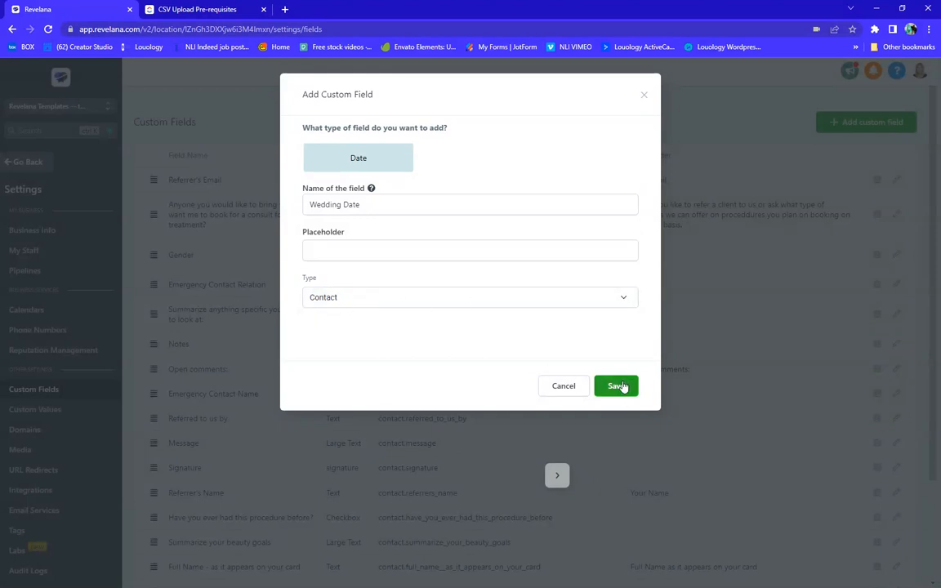
left_click(621, 386)
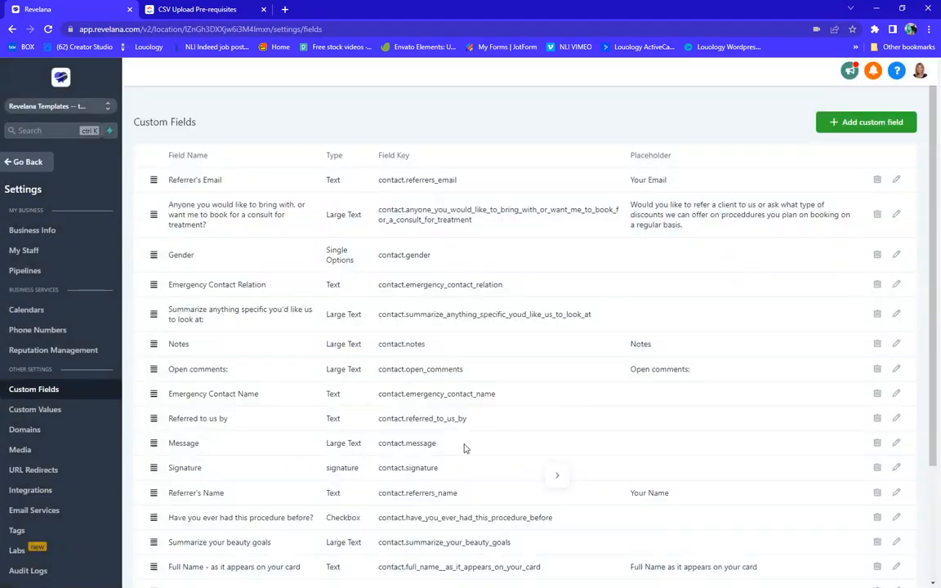
left_click(31, 164)
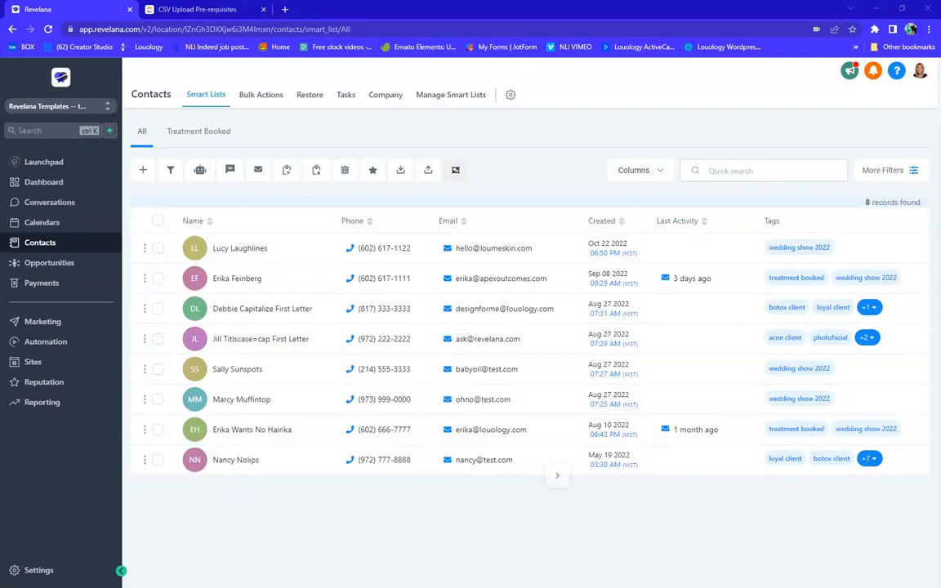
Switch to the sample contact list spreadsheet in Excel and select the empty column I after Birthday.
left_click_drag(0, 63, 437, 63)
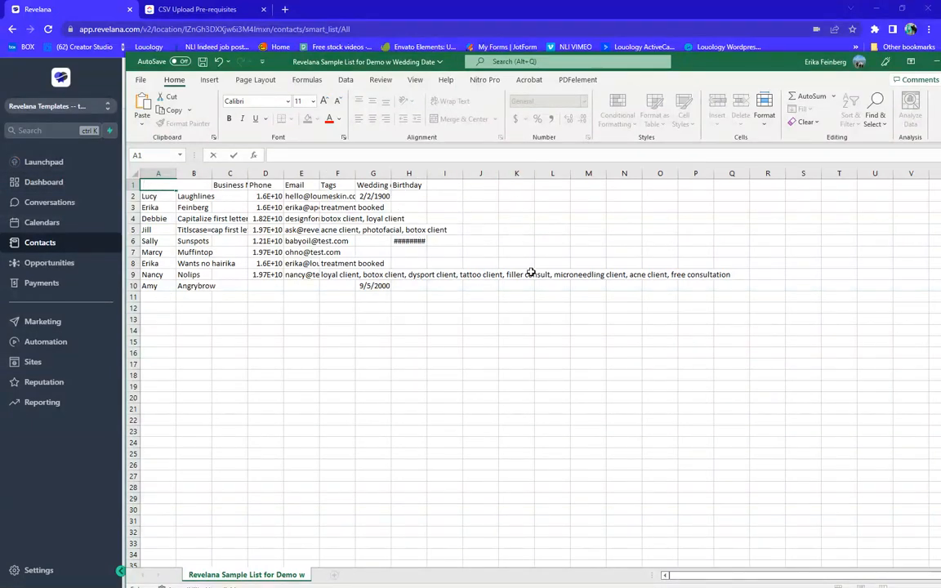
left_click(452, 170)
right_click(452, 170)
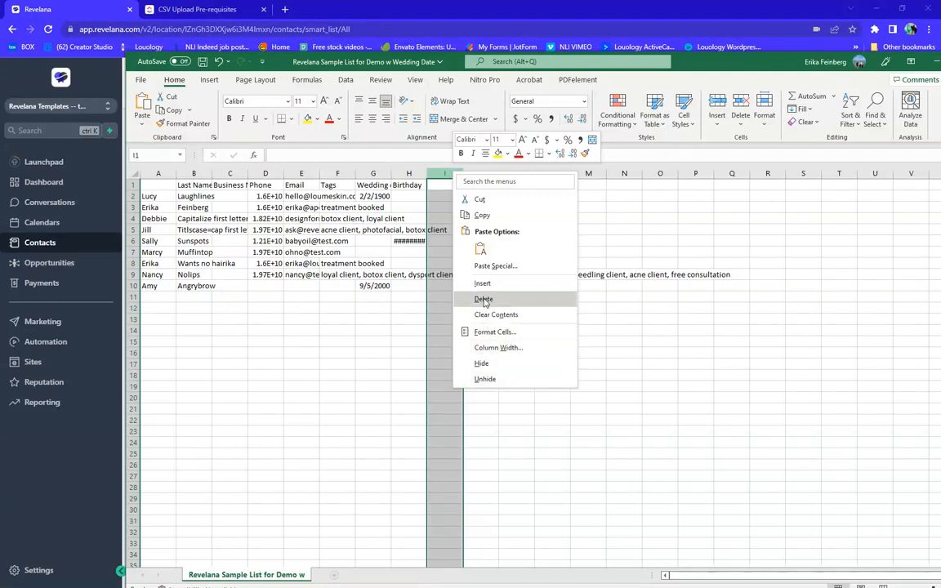
left_click(440, 173)
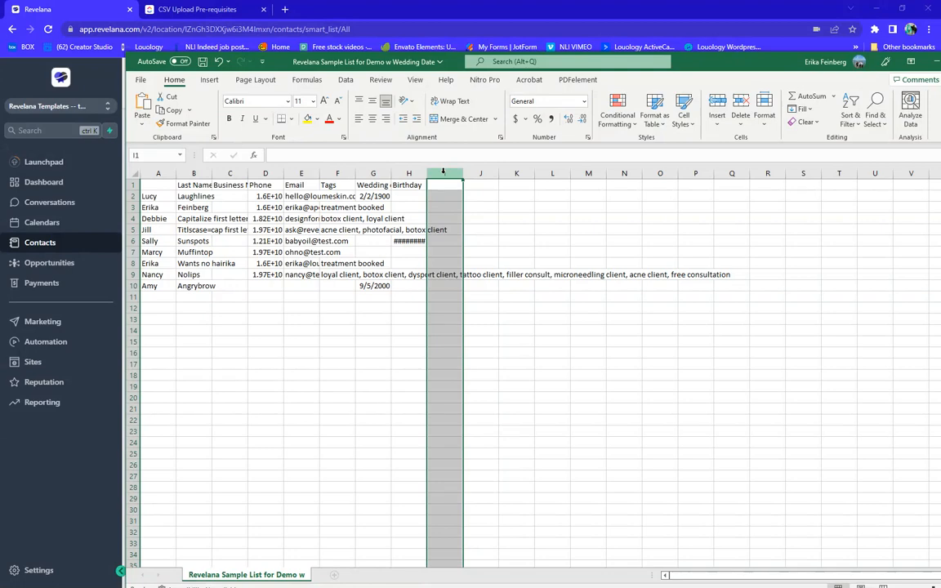
right_click(444, 171)
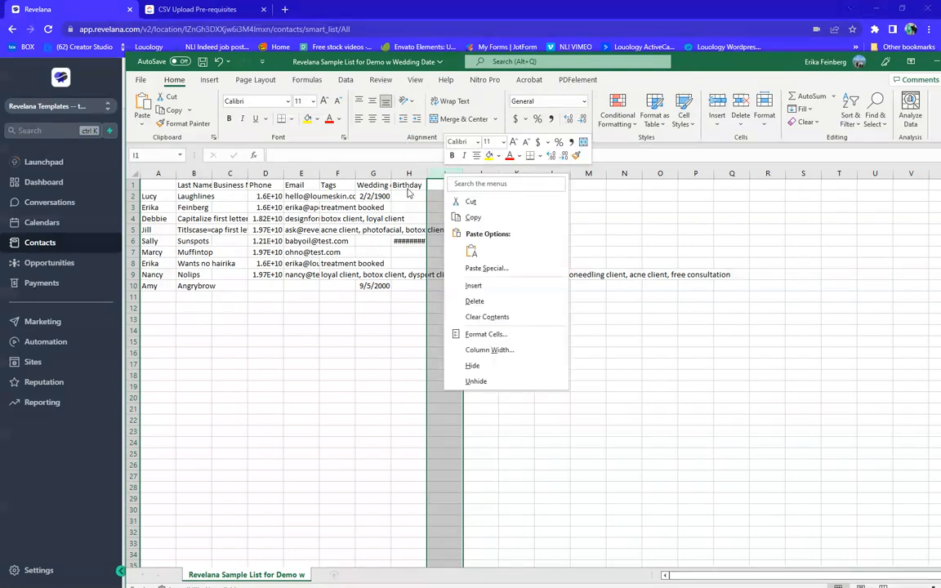
left_click(434, 174)
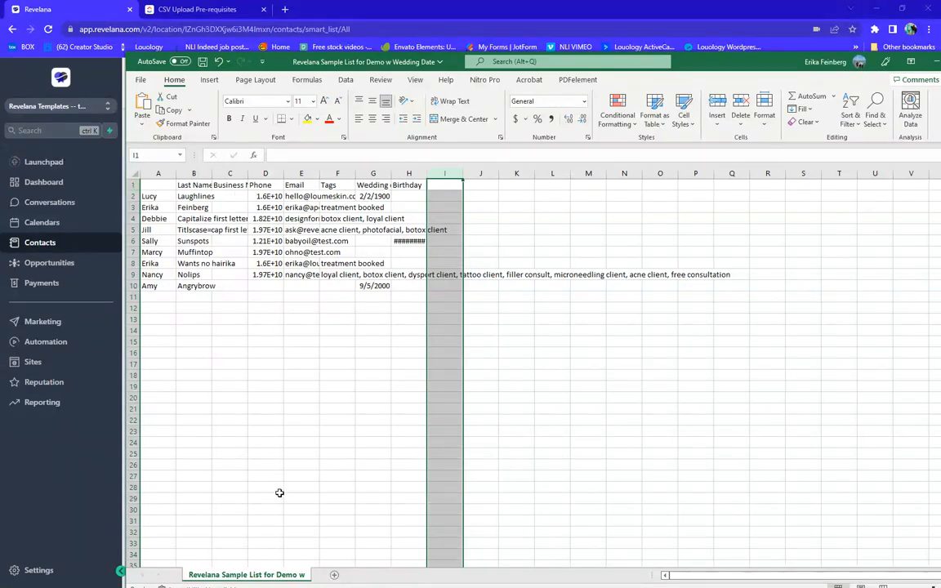
left_click(268, 288)
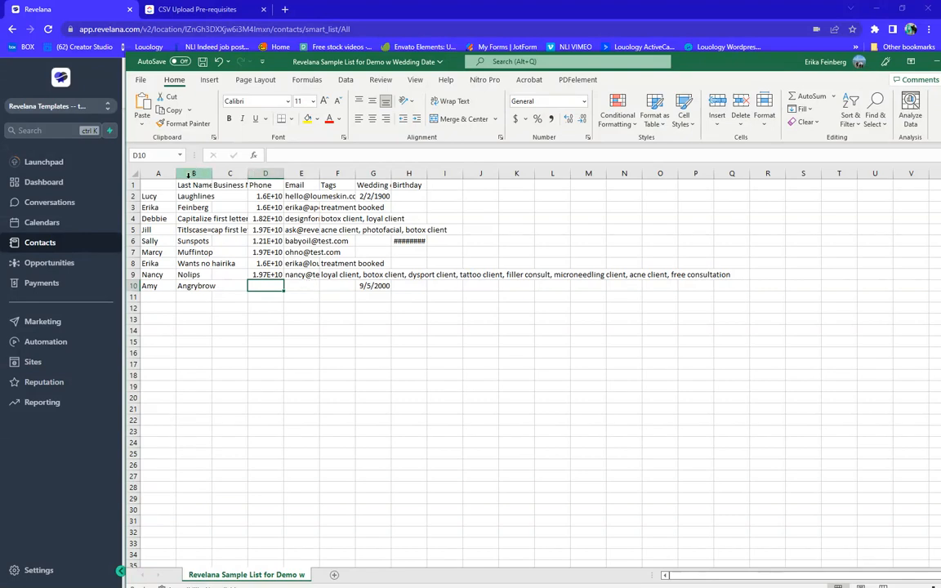
Widen column A and enter the header "First Name" in cell A1.
left_click(130, 184)
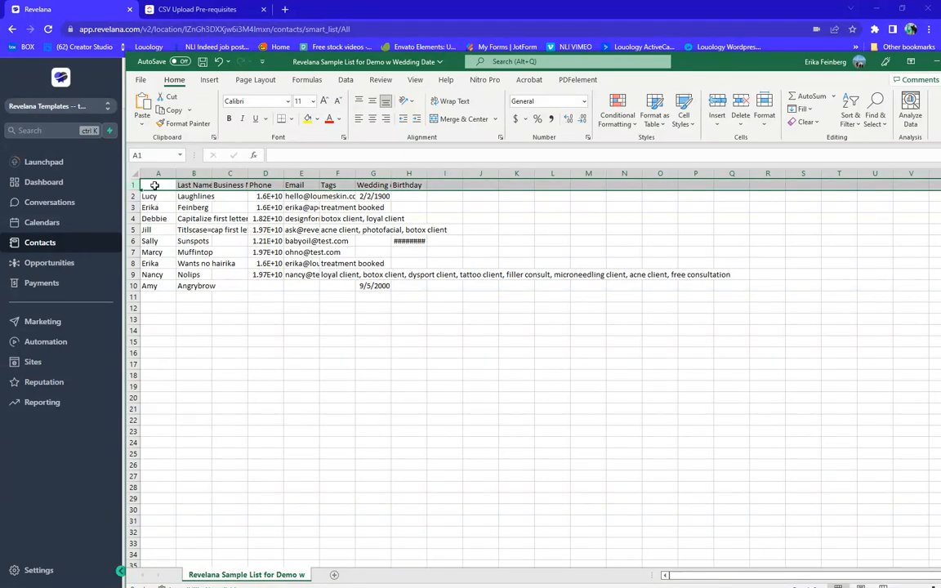
left_click(146, 185)
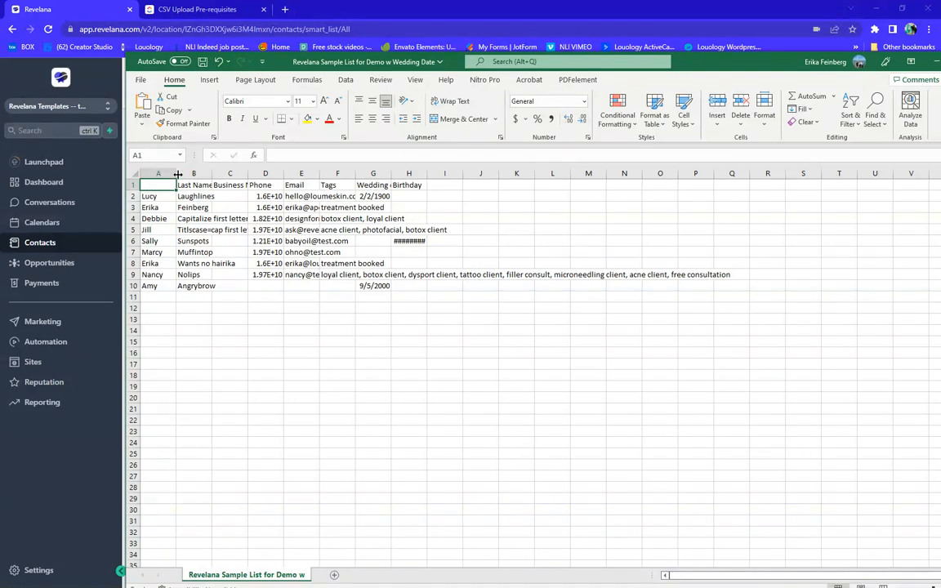
left_click_drag(176, 174, 226, 174)
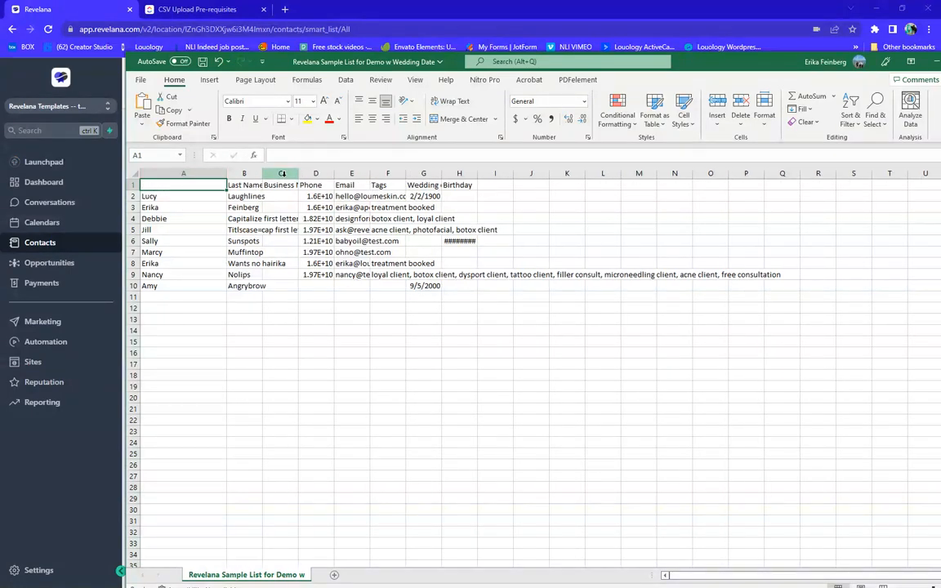
type("Nancy")
type("ame")
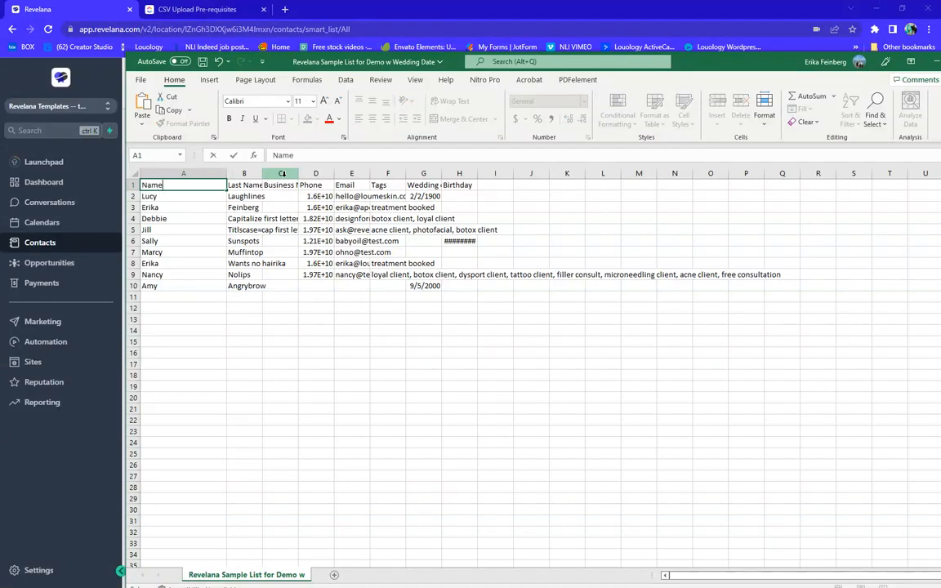
key("BackSpace")
key("BackSpace")
key("BackSpace")
type("First Name")
left_click(129, 186)
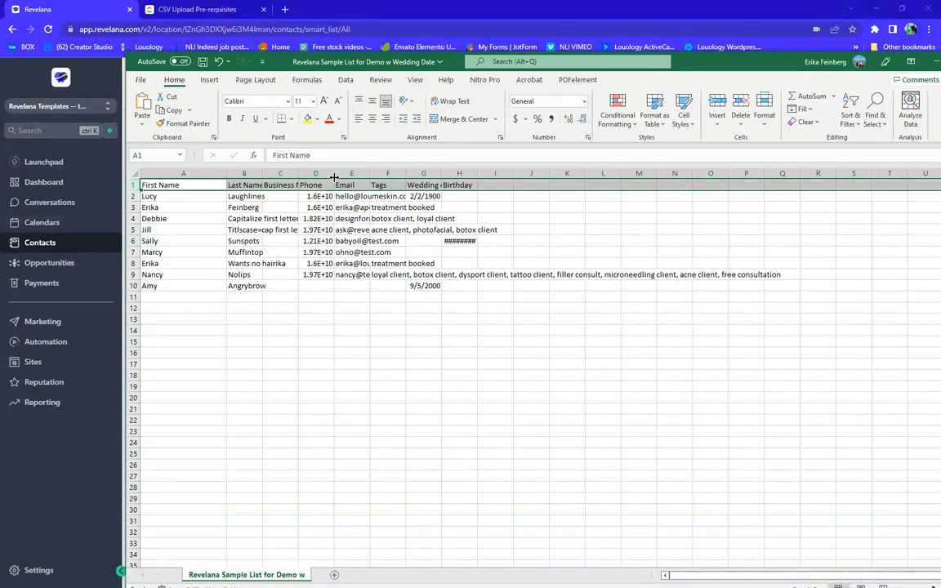
Widen the Phone and Email columns so that their full values can be read.
left_click_drag(334, 177, 379, 168)
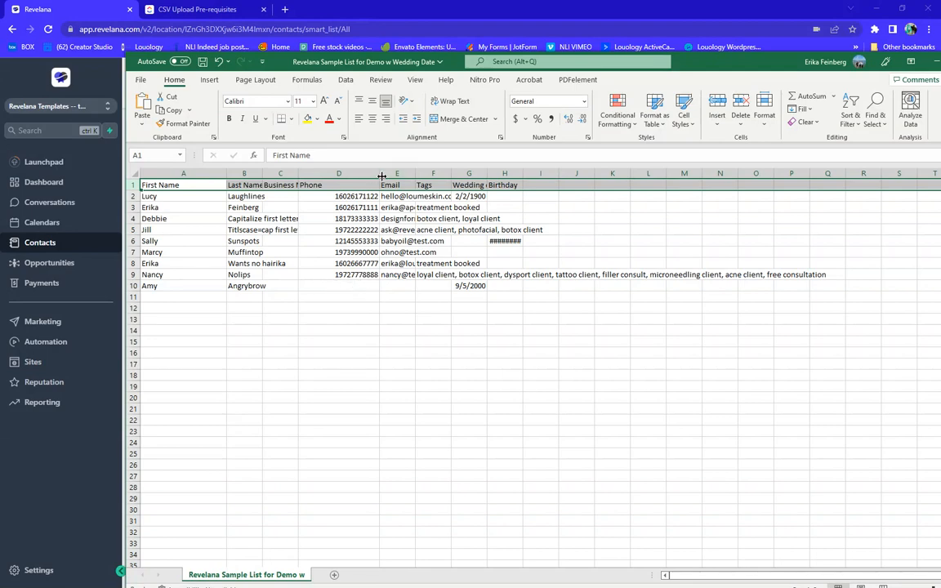
left_click_drag(379, 171, 476, 173)
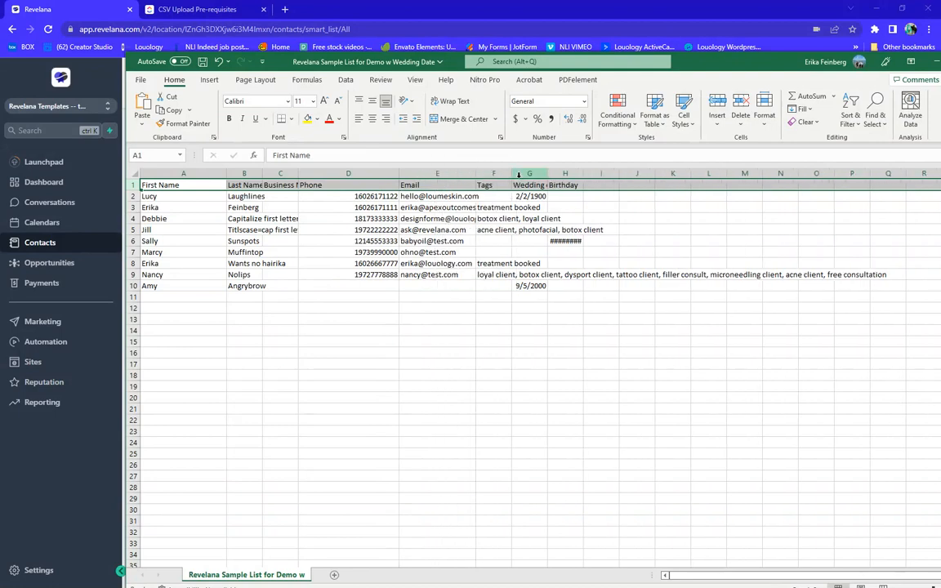
Enter the missing email address for the contact in row 10 and save the spreadsheet.
left_click(419, 286)
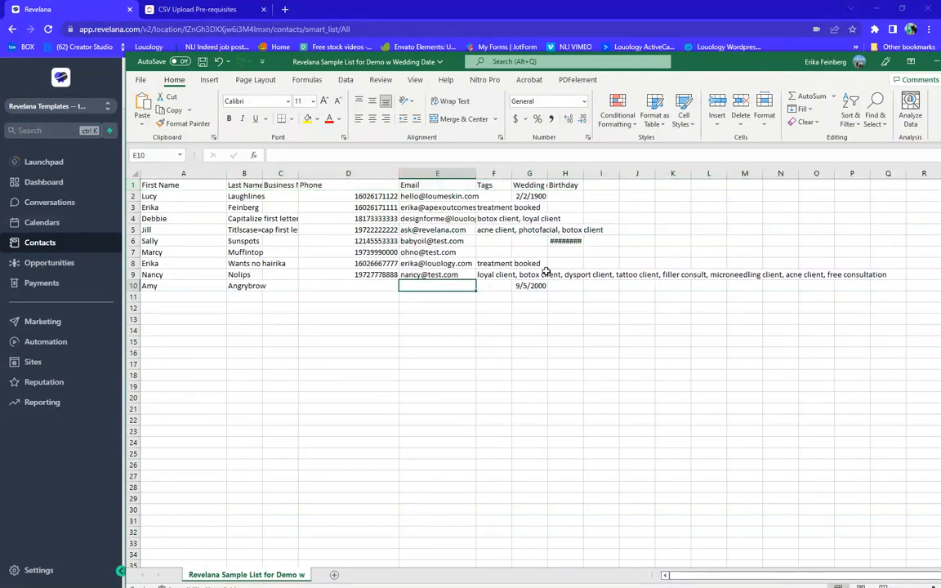
type("ma")
key("BackSpace")
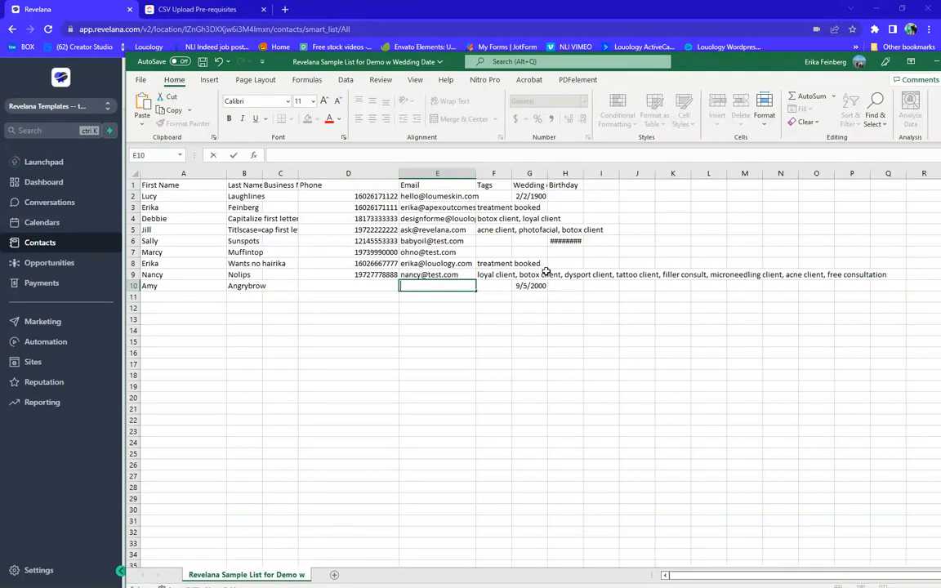
type("amy@test.com")
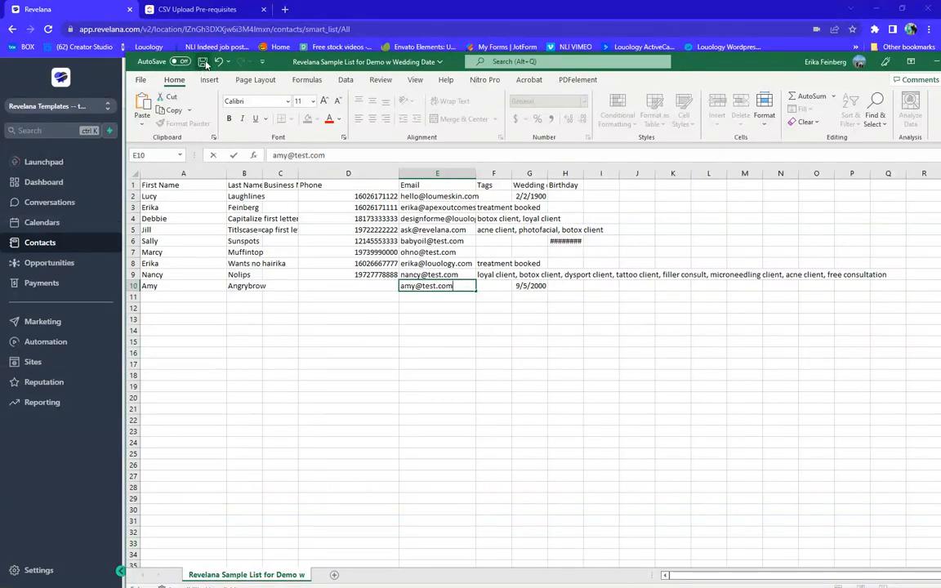
left_click(204, 62)
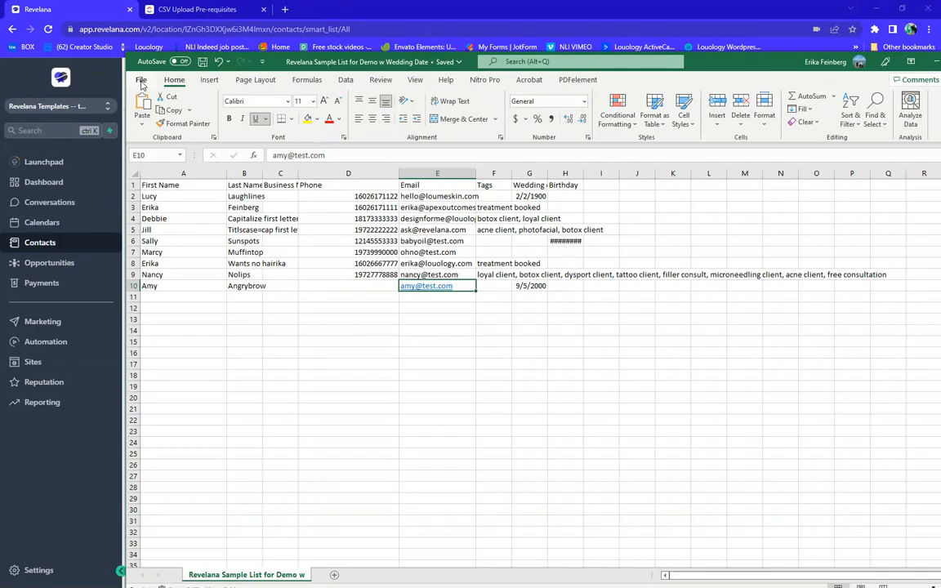
Save a copy as CSV (Comma delimited) in Downloads under the same name, replacing the existing file.
left_click(140, 82)
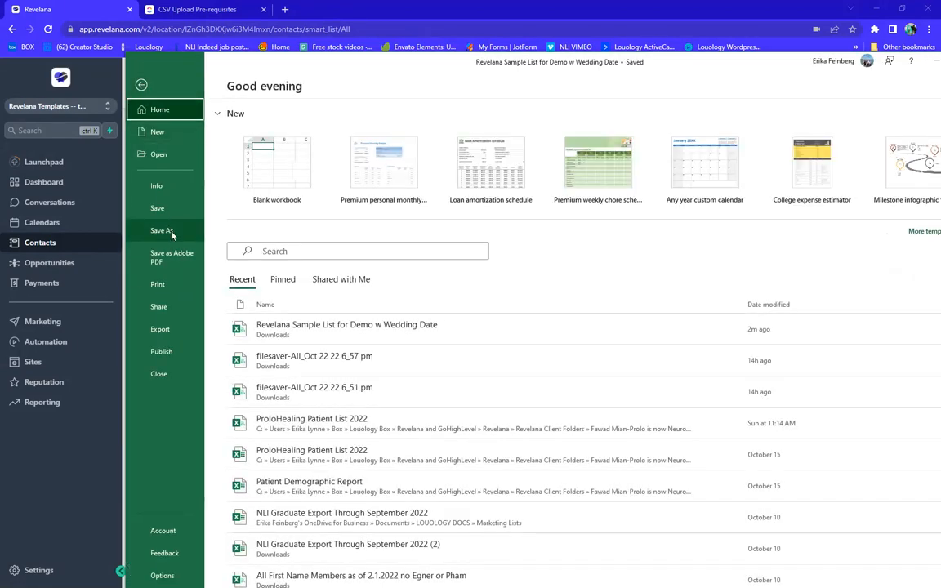
left_click(170, 233)
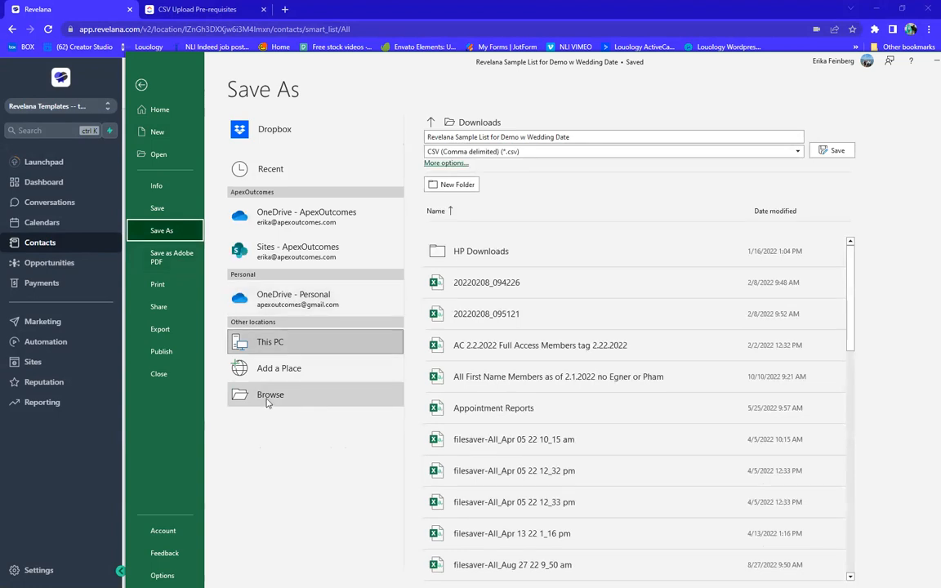
left_click(833, 152)
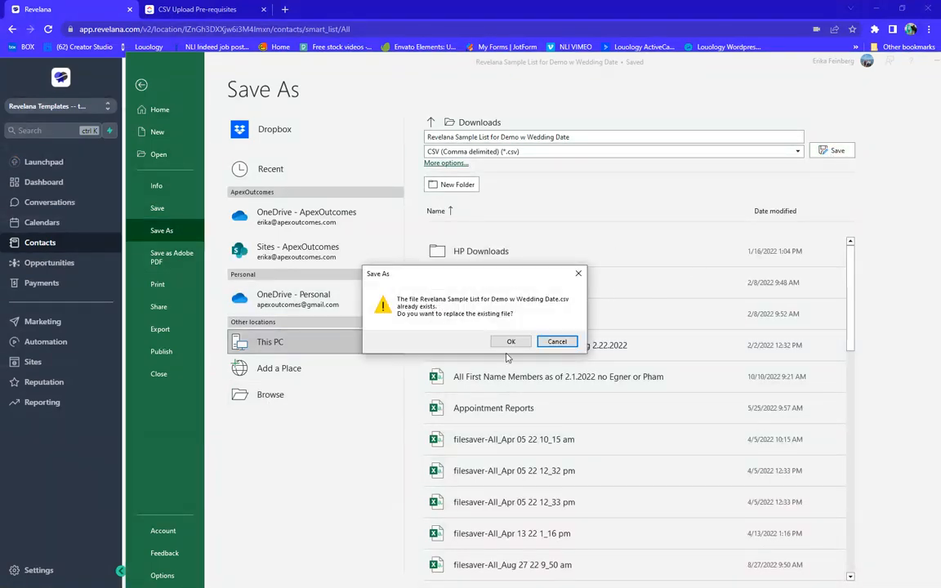
left_click(510, 341)
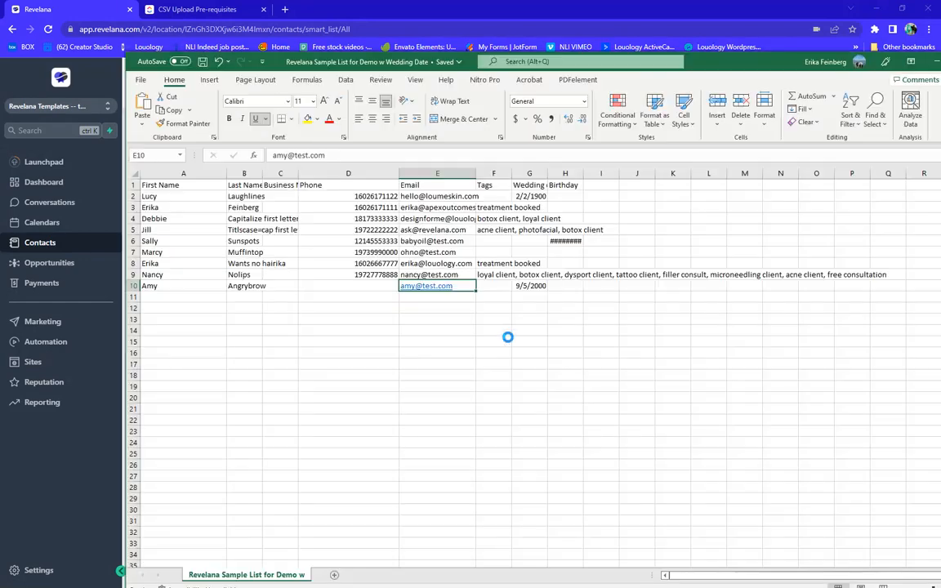
Widen the Birthday column to read its date, and close the workbook without saving that change.
left_click_drag(755, 70, 640, 59)
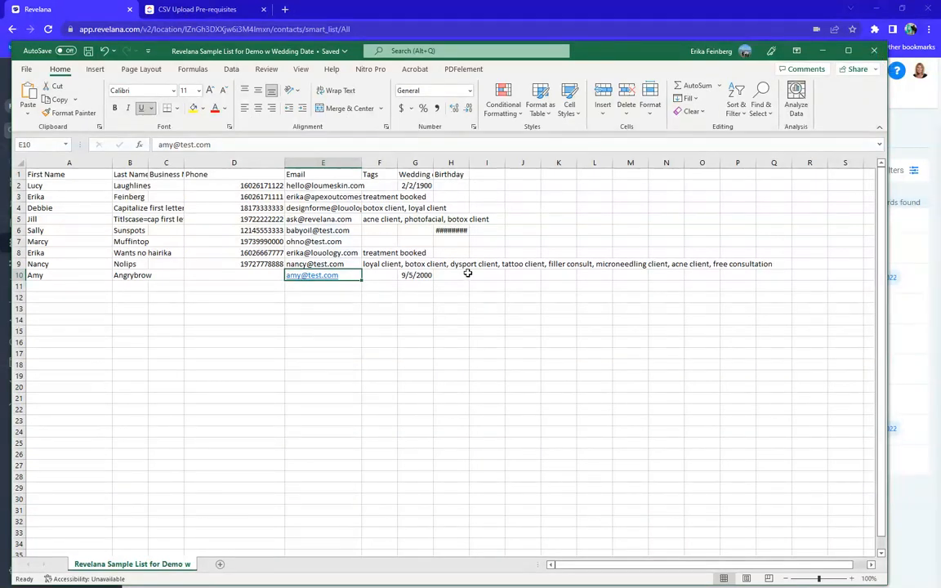
left_click_drag(469, 162, 507, 162)
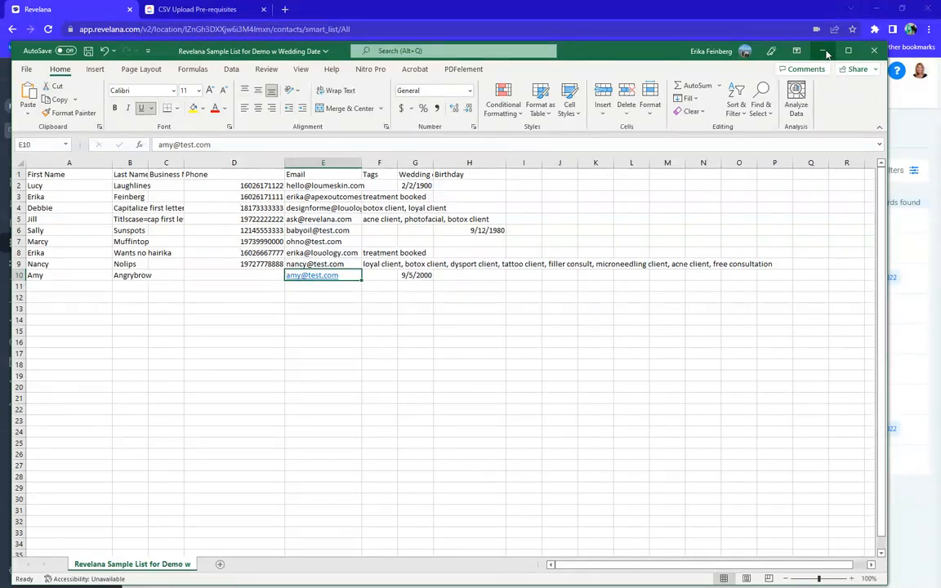
left_click(875, 54)
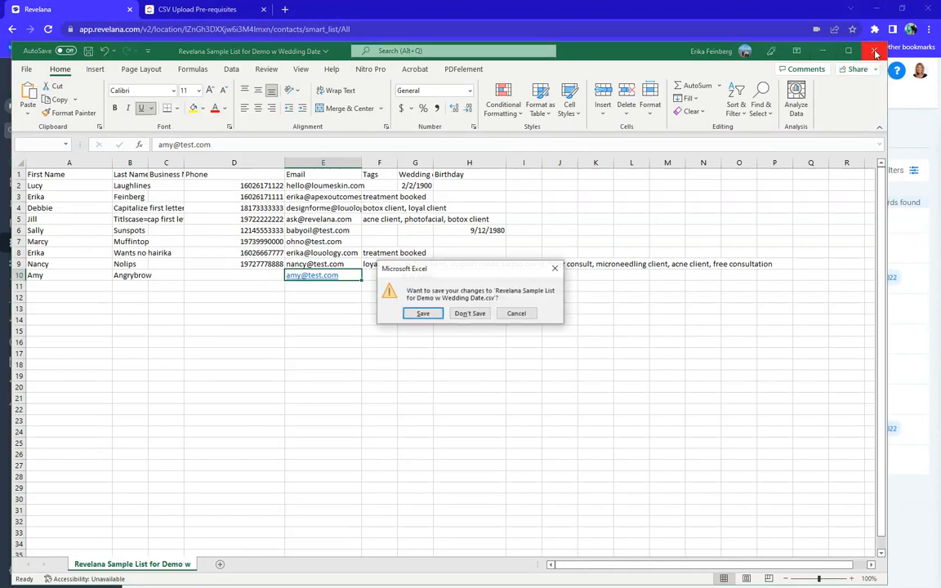
left_click(434, 319)
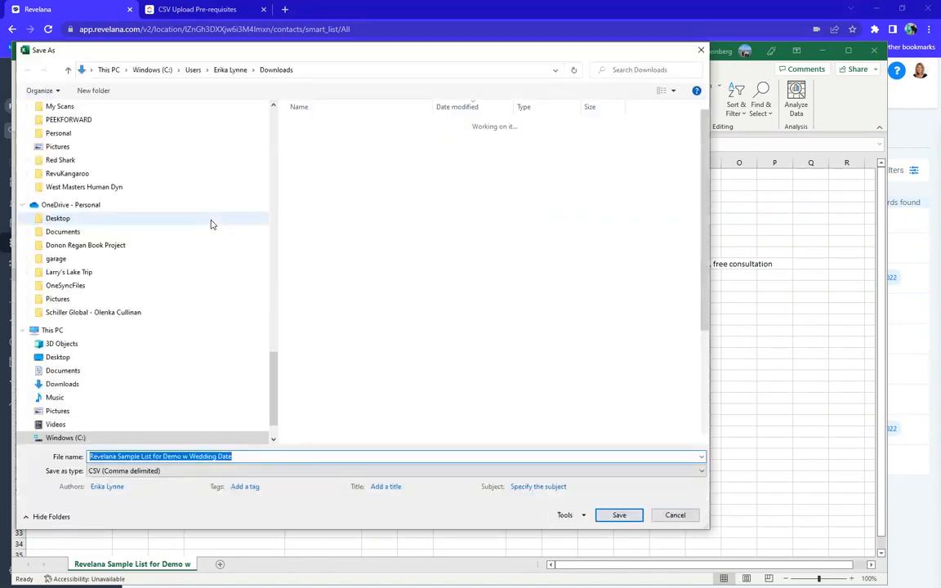
left_click(701, 50)
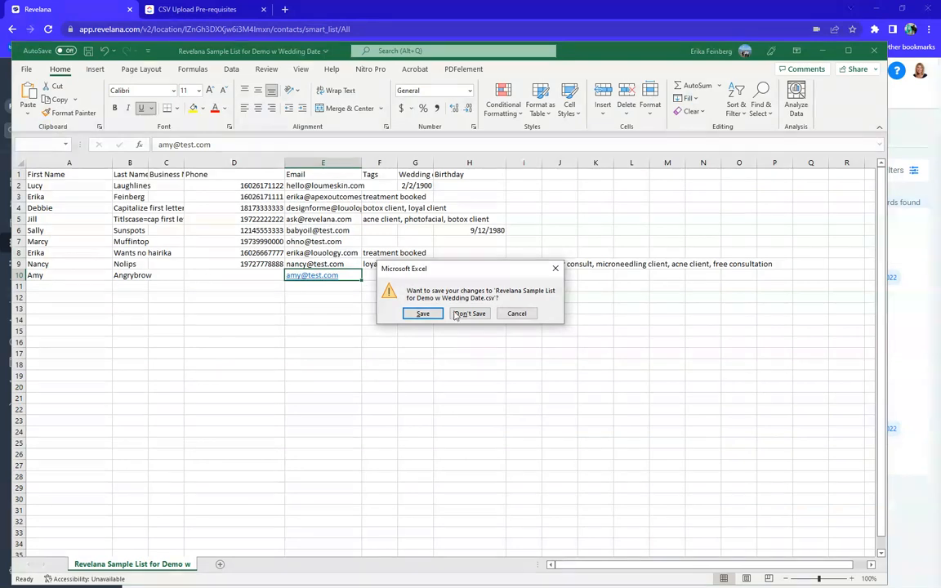
left_click(468, 315)
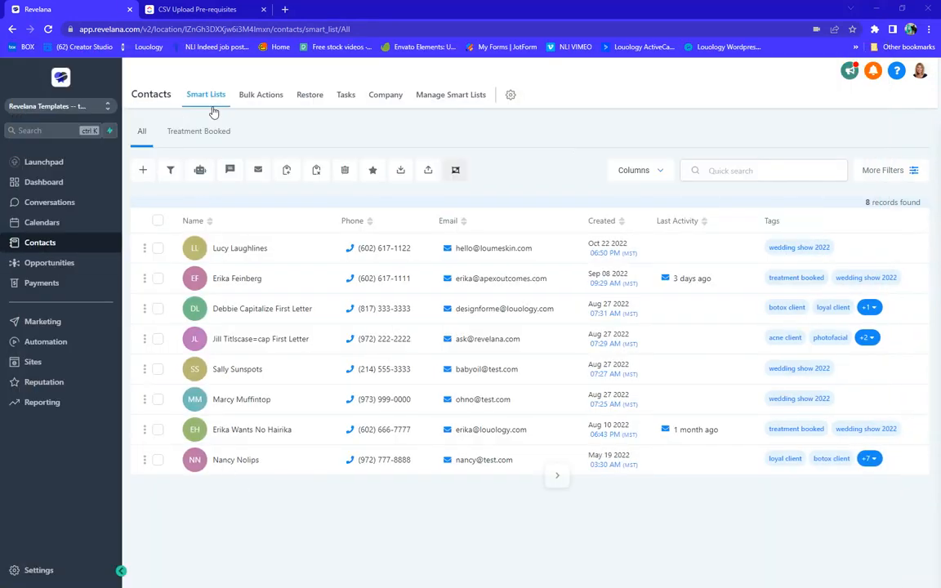
Start a contact import in Revelana and choose the file "Revelana Sample List for Demo w Wedding Date.csv" for upload.
left_click(429, 172)
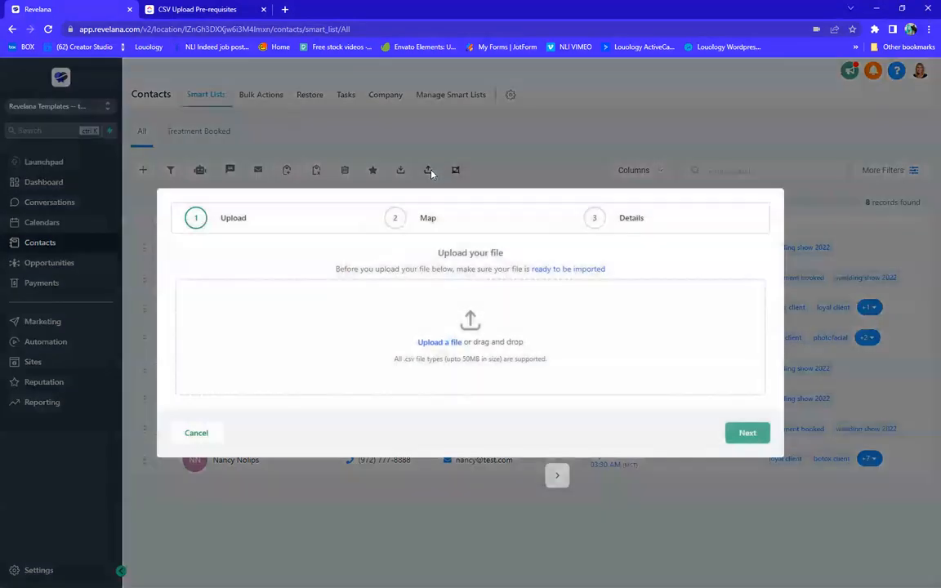
left_click(447, 347)
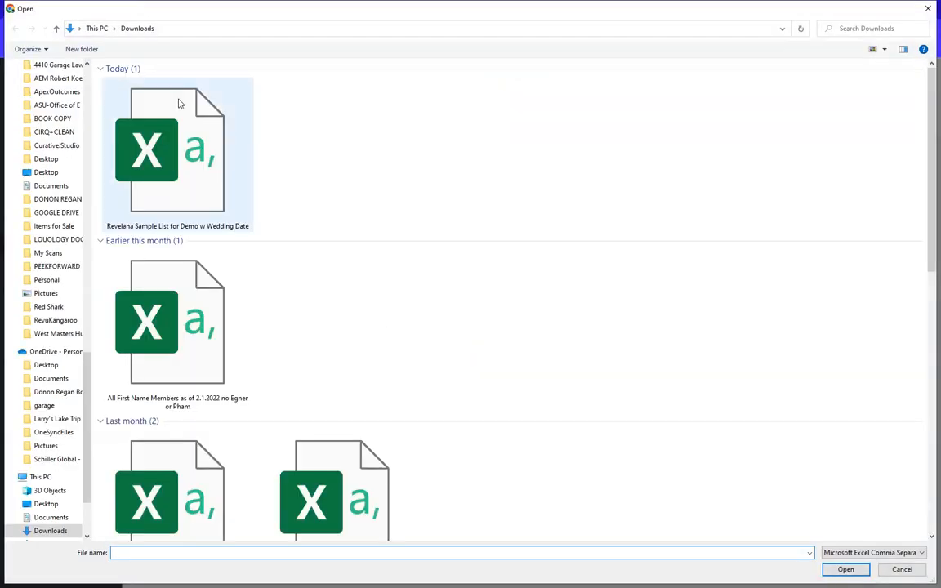
double_click(171, 142)
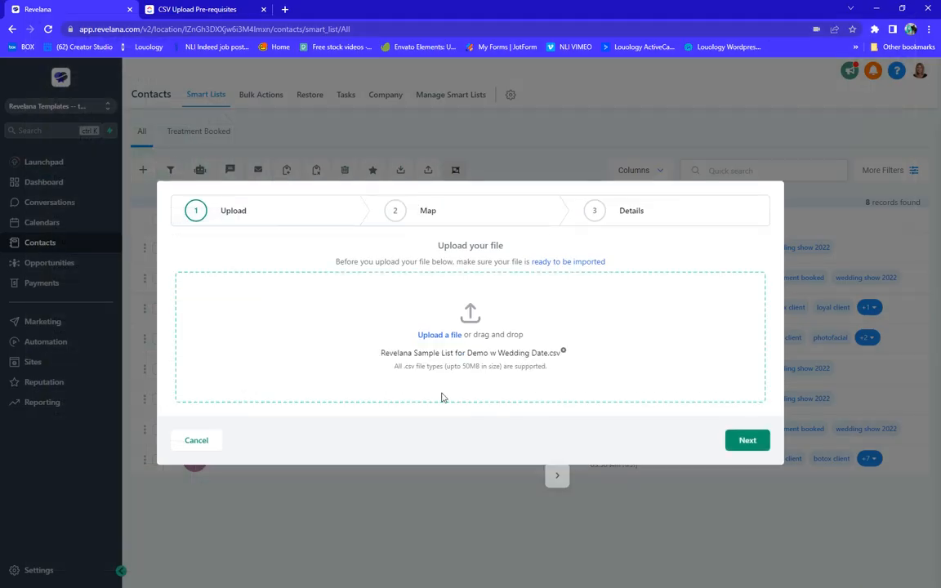
Continue to the column mapping, check every match down to Birthday, and accept the suggested contact fields.
left_click(761, 442)
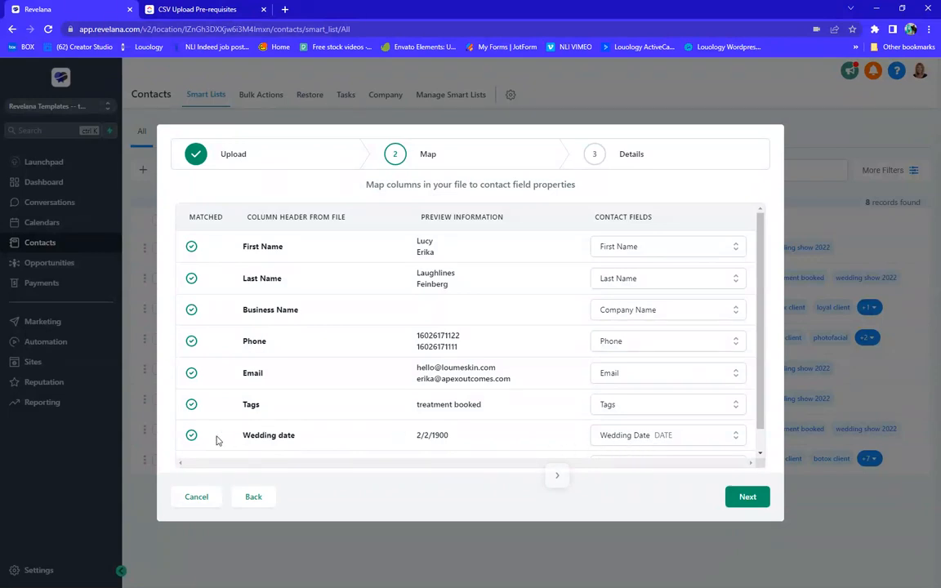
scroll(357, 407, "down", 1)
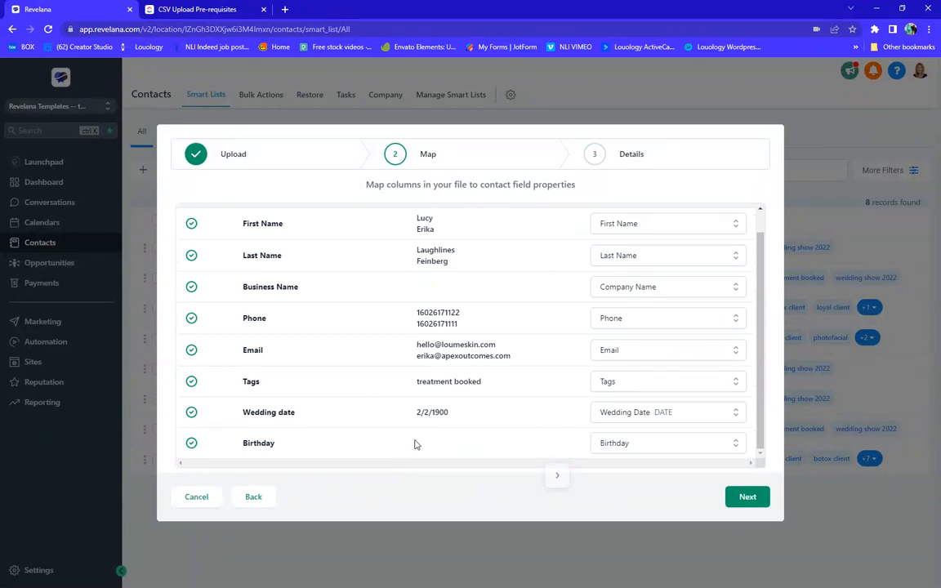
left_click(744, 498)
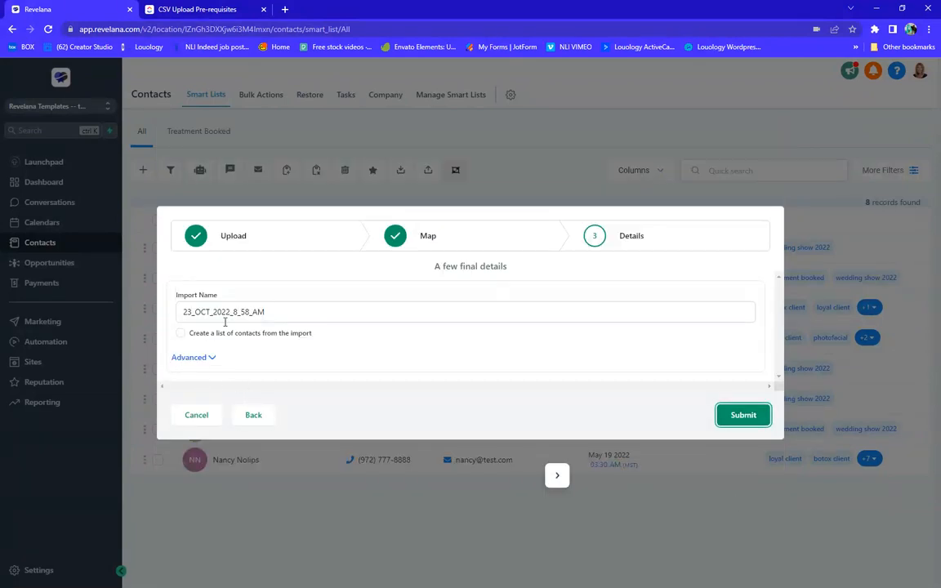
Name the import "Wedding Expo 2022".
left_click_drag(301, 312, 176, 317)
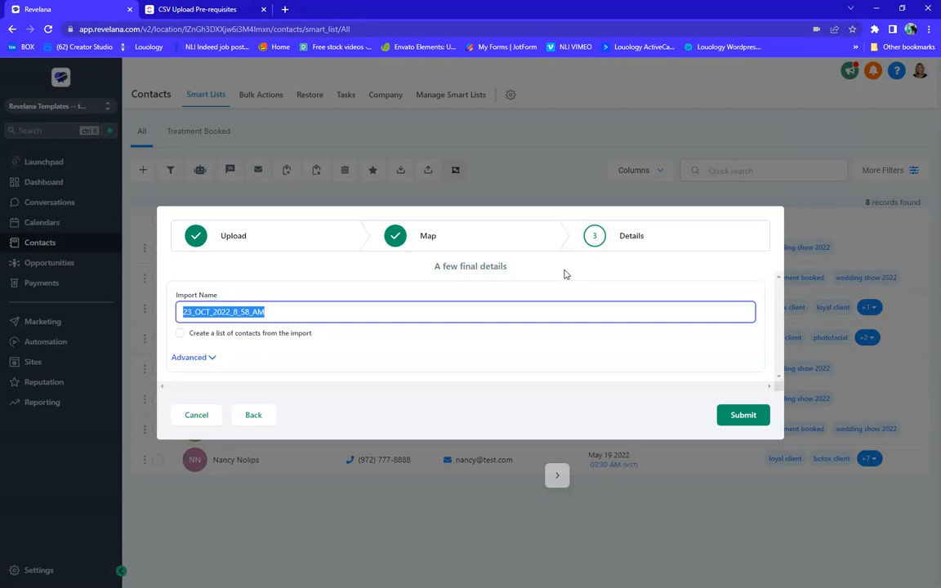
type("Wedding Expo 2022")
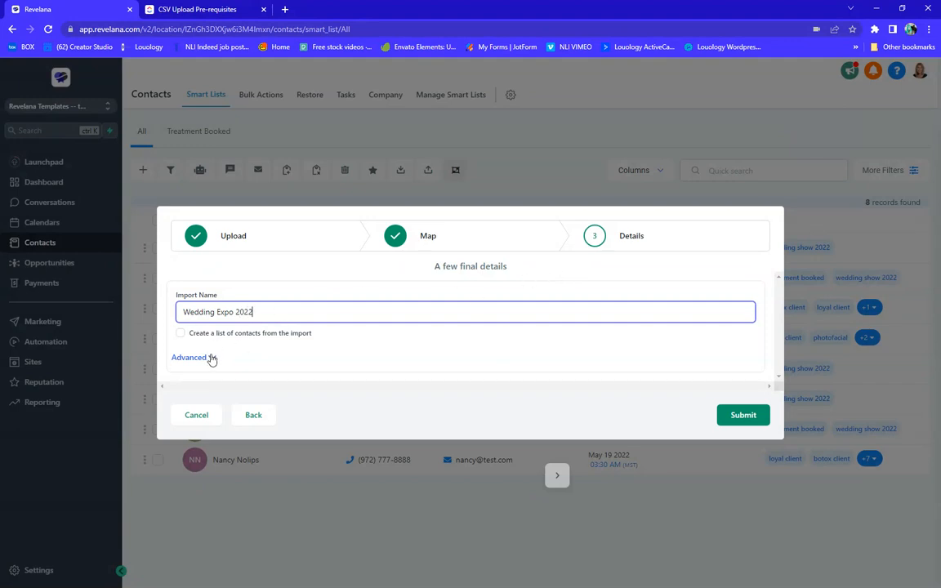
Open the import's advanced options and add a new tag "Wedding Expo 2022" to the imported contacts.
left_click(210, 358)
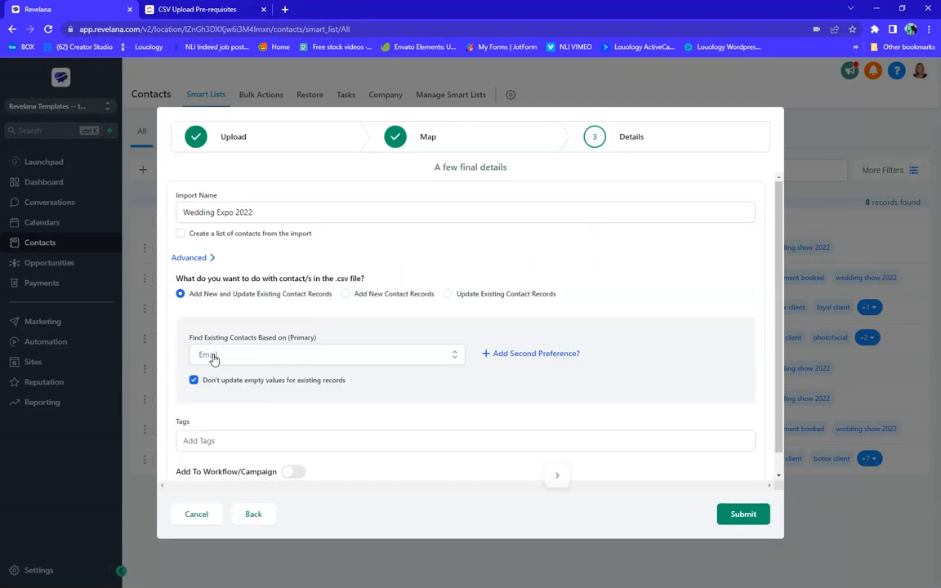
left_click(221, 442)
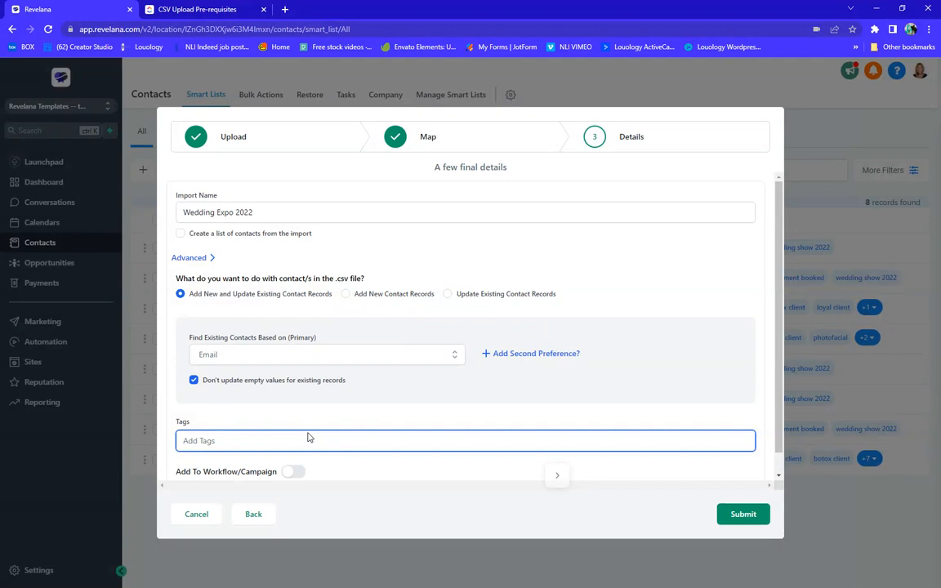
type("Weddi")
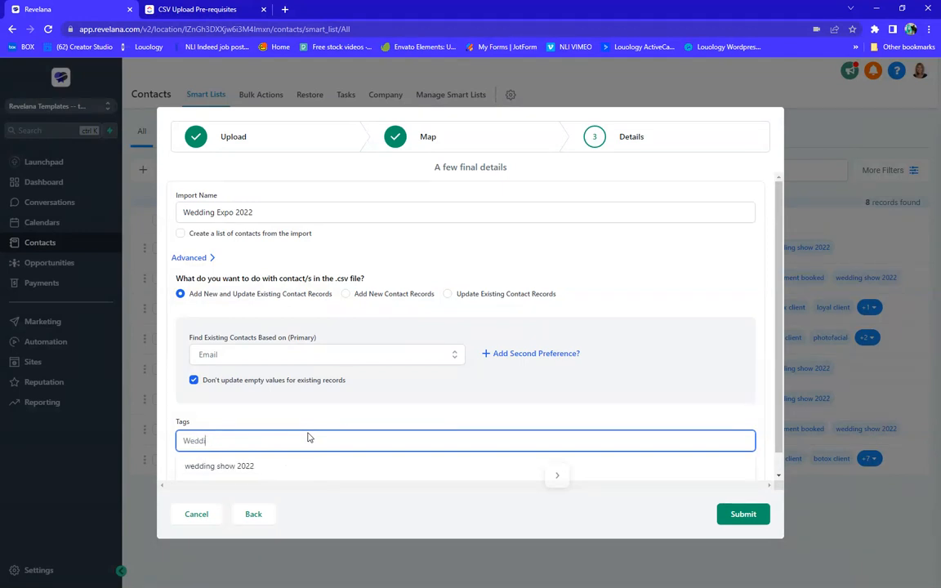
type("ng Expo 2022")
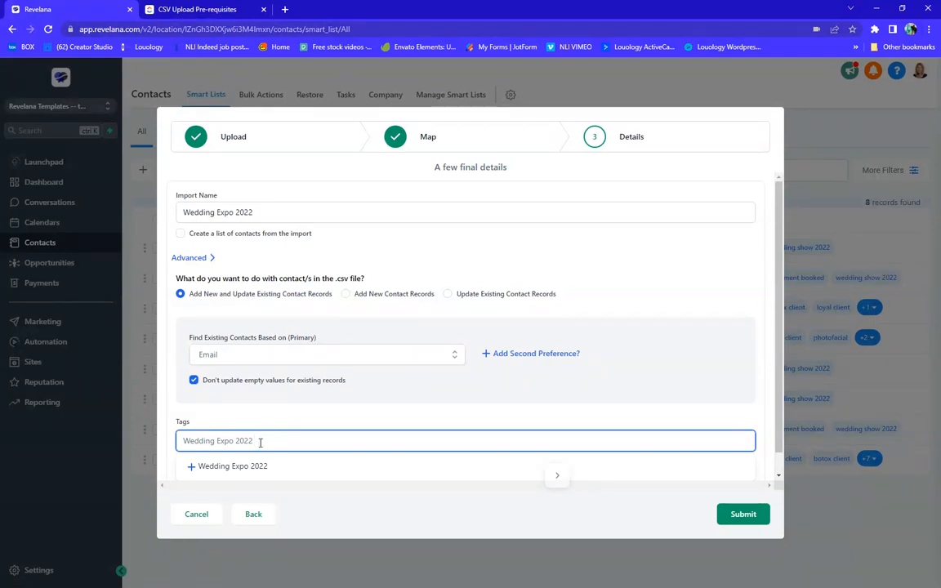
left_click(205, 470)
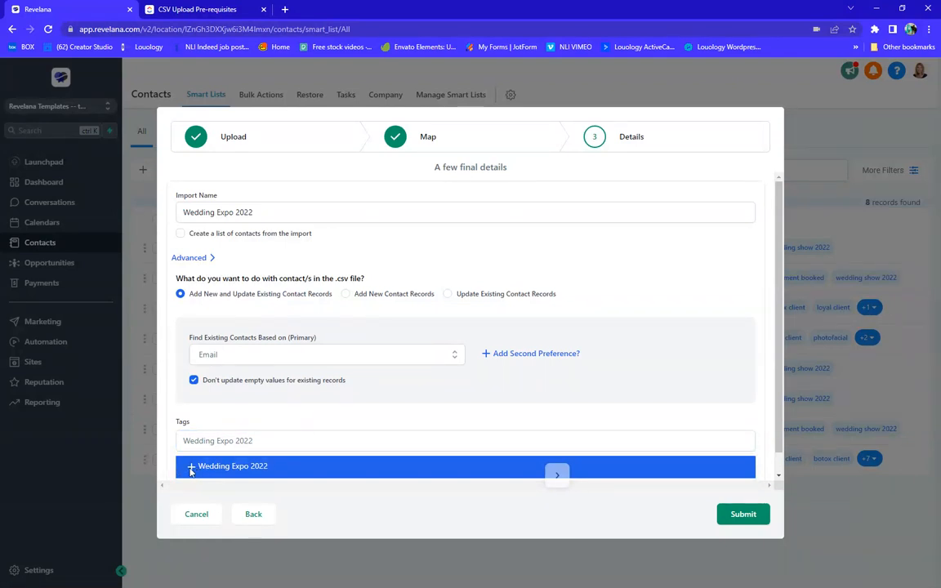
left_click(194, 472)
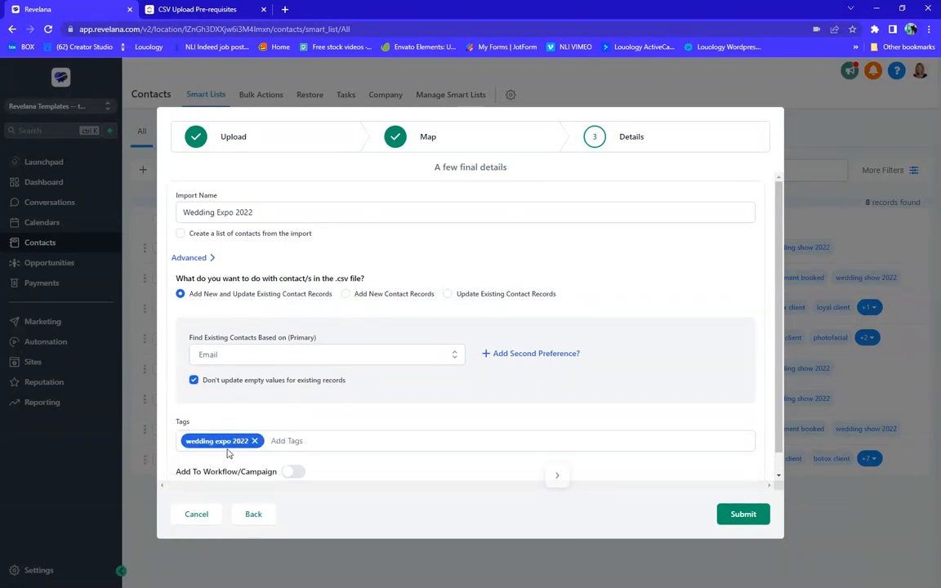
left_click(310, 441)
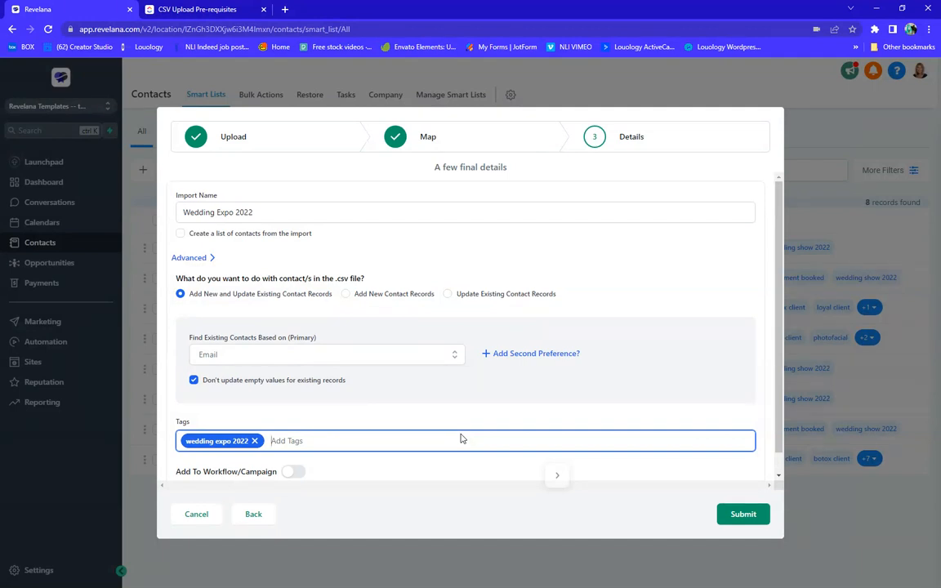
type("acne")
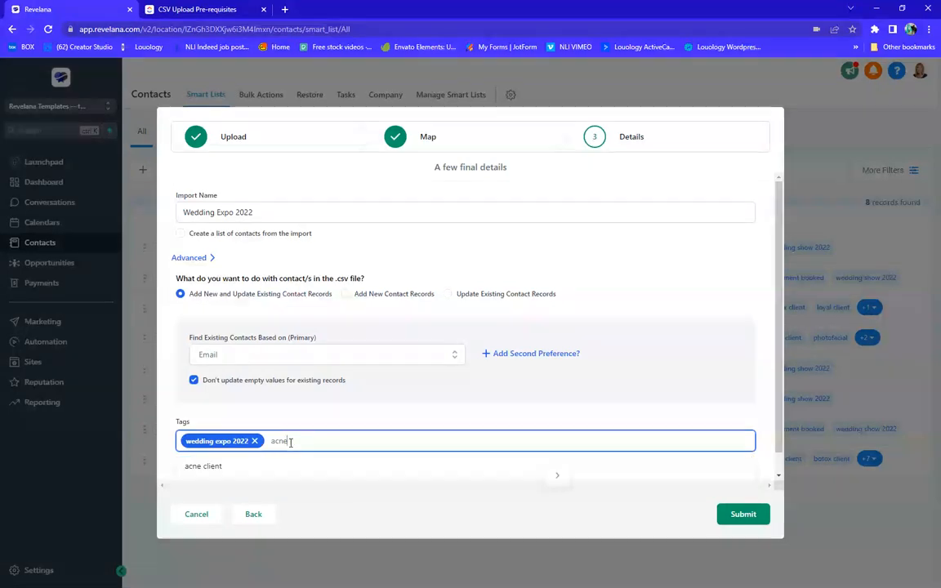
left_click_drag(288, 441, 272, 441)
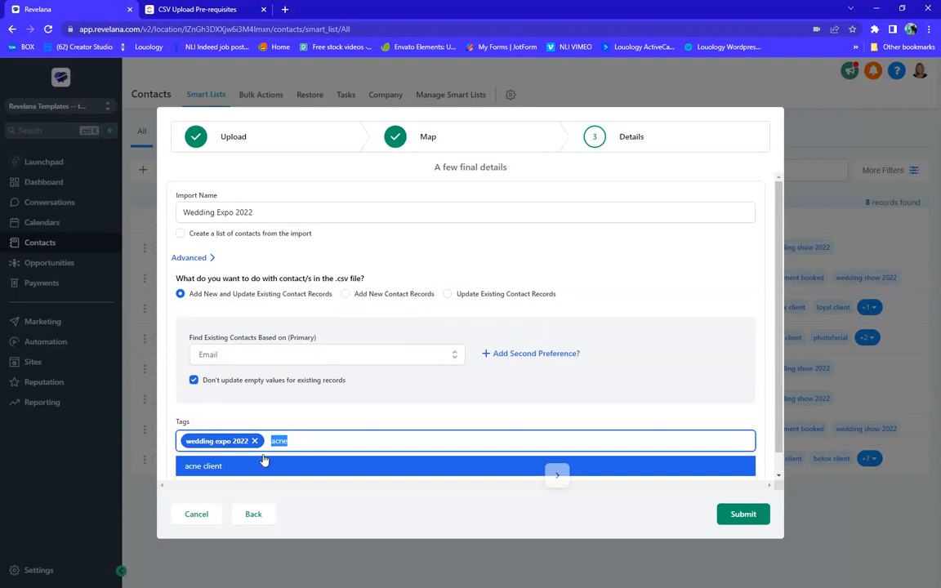
left_click(292, 440)
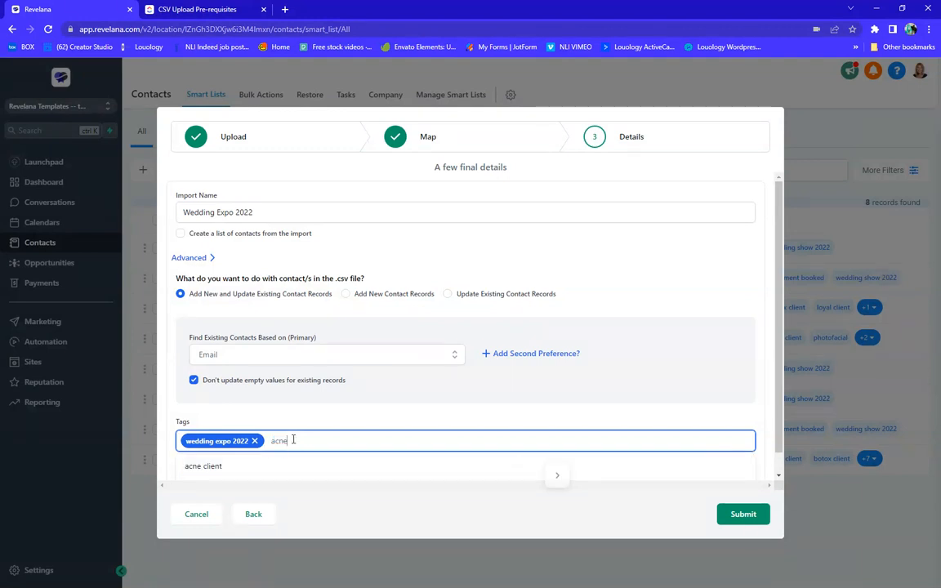
key("BackSpace")
key("BackSpace")
key("BackSpace")
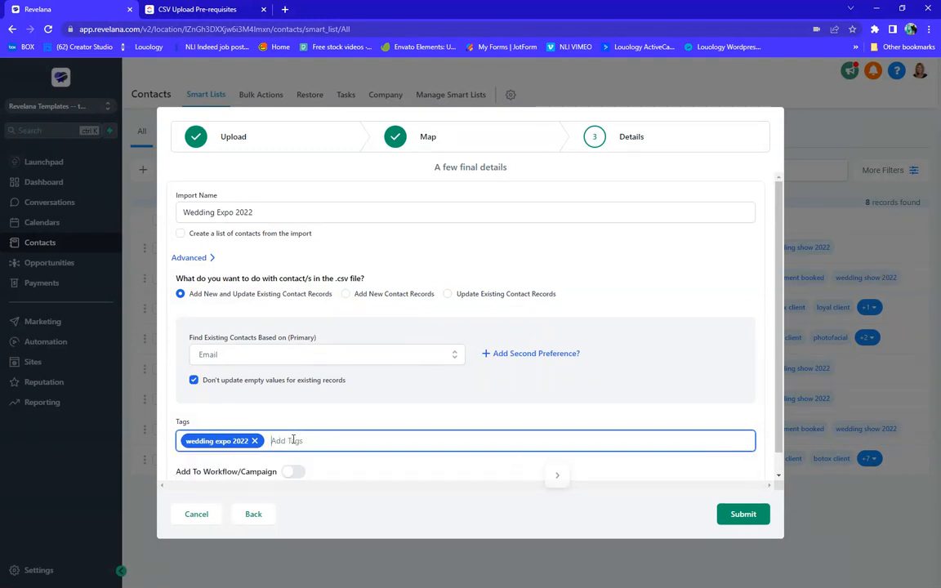
type("new")
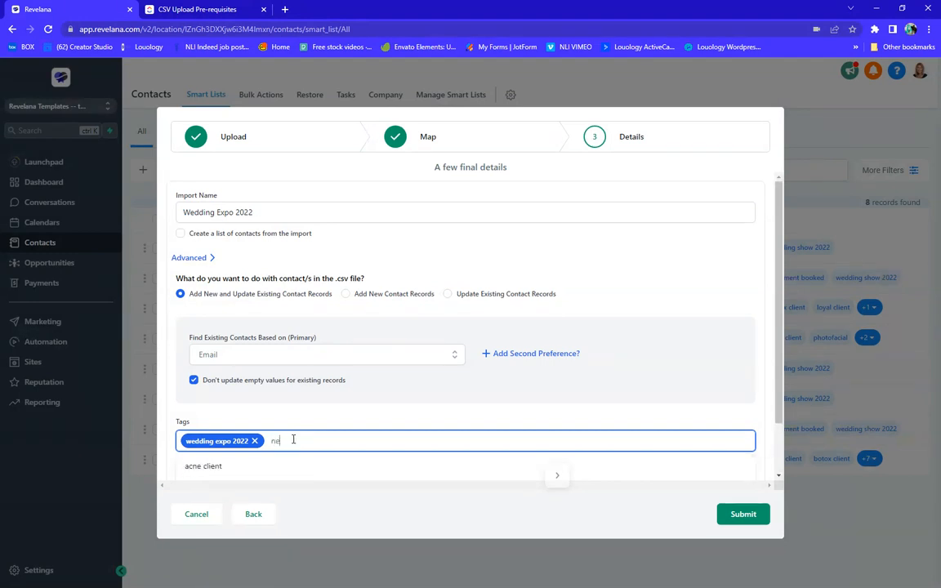
key("BackSpace")
key("BackSpace")
key("BackSpace")
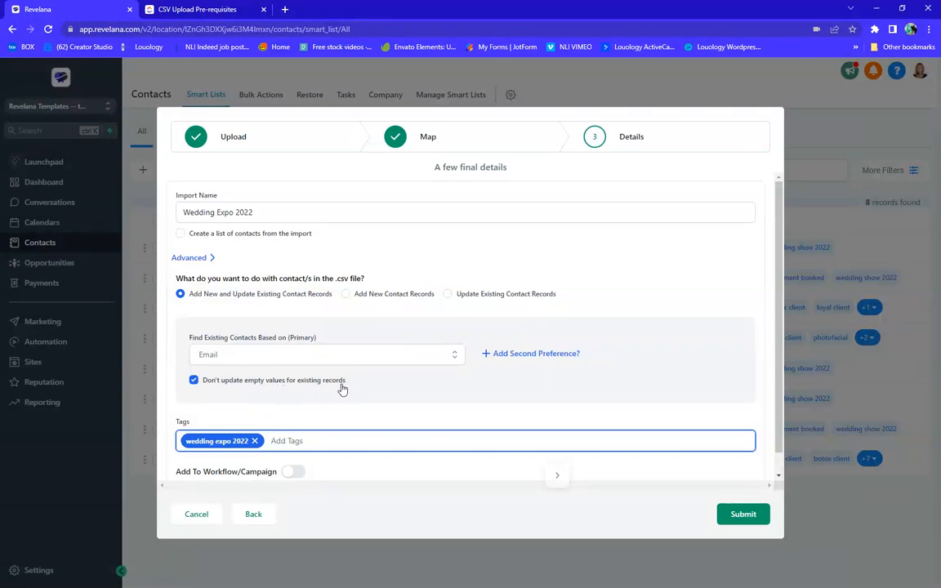
Turn off the option that keeps empty values from updating existing records.
left_click(194, 381)
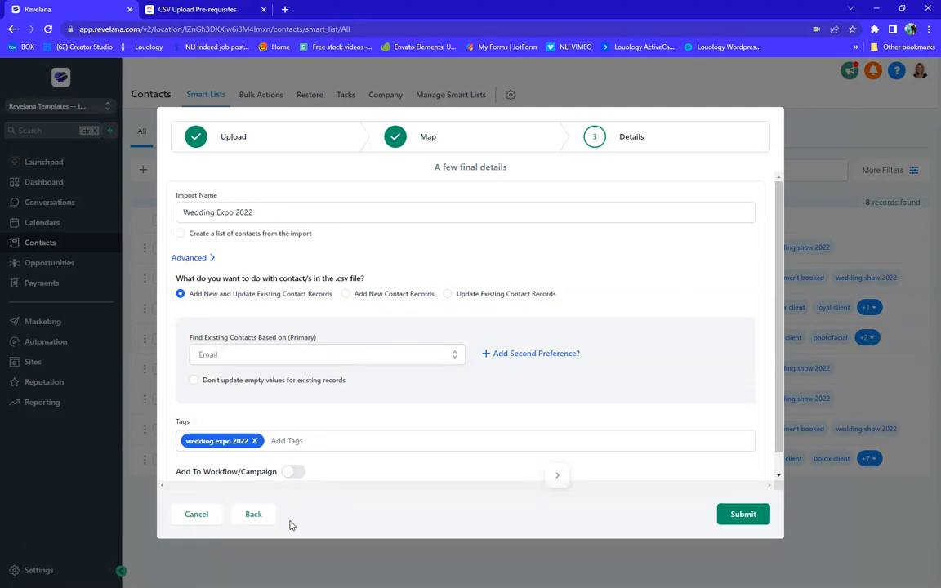
left_click(293, 474)
left_click(558, 478)
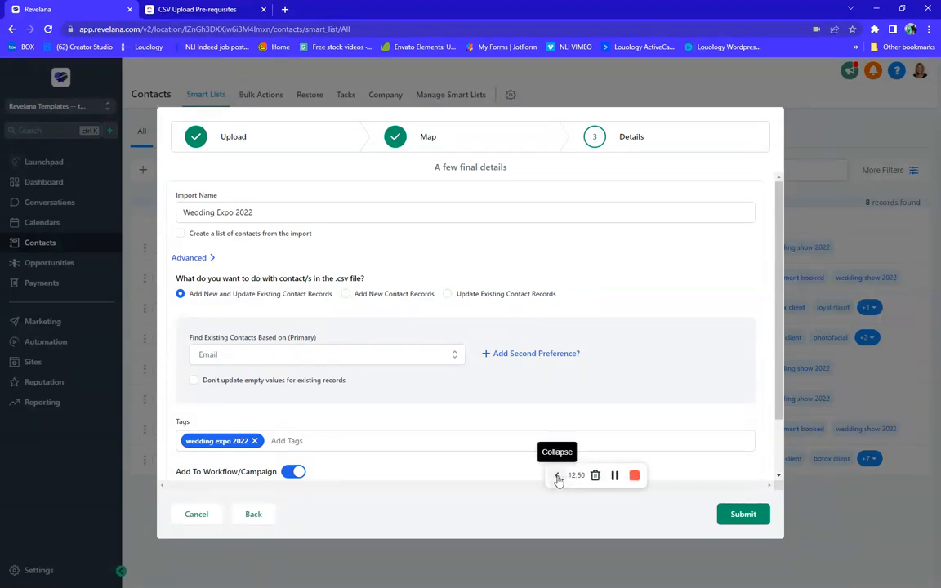
left_click(558, 479)
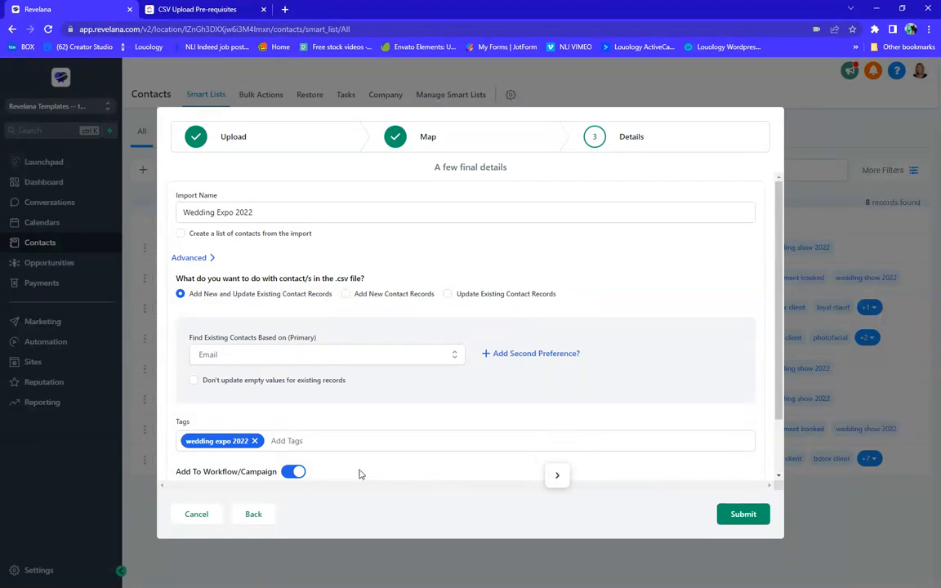
left_click(289, 472)
Submit the import, and check the details of the Wedding Expo 2022 bulk action before returning to the contacts list.
left_click(742, 516)
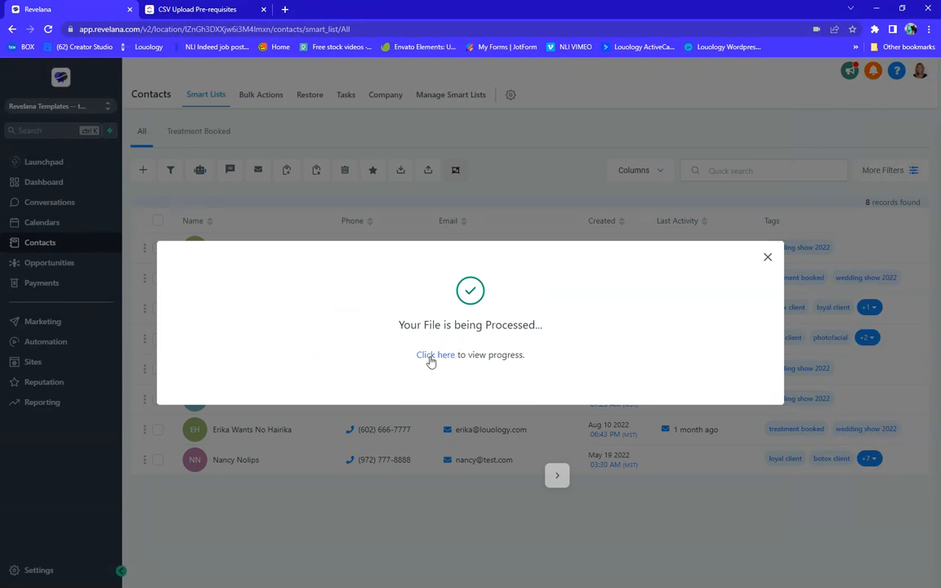
left_click(434, 355)
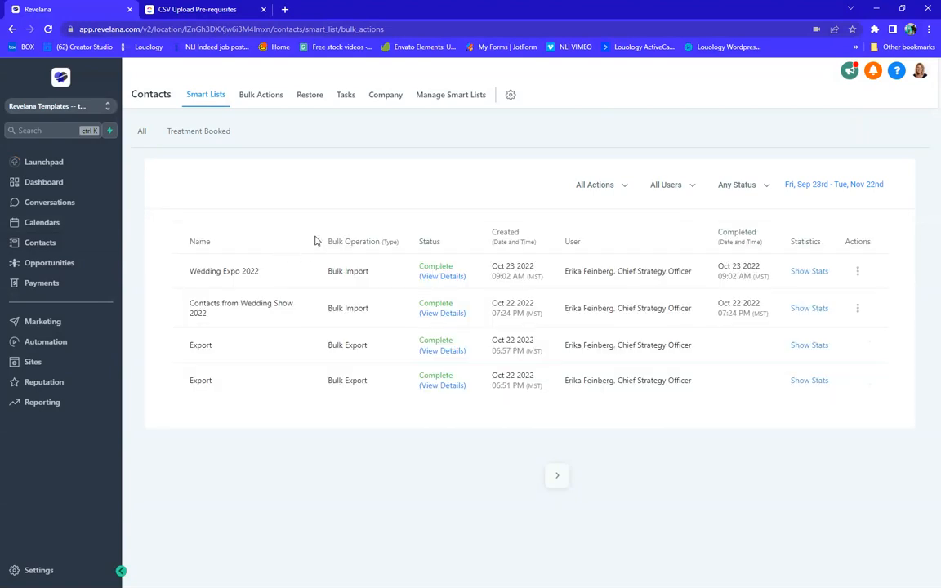
left_click(443, 276)
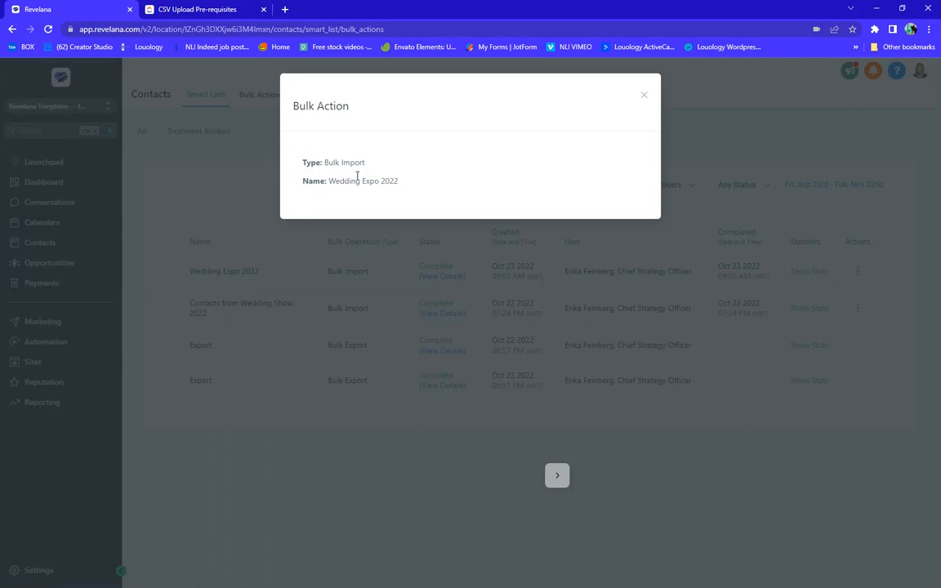
left_click(644, 95)
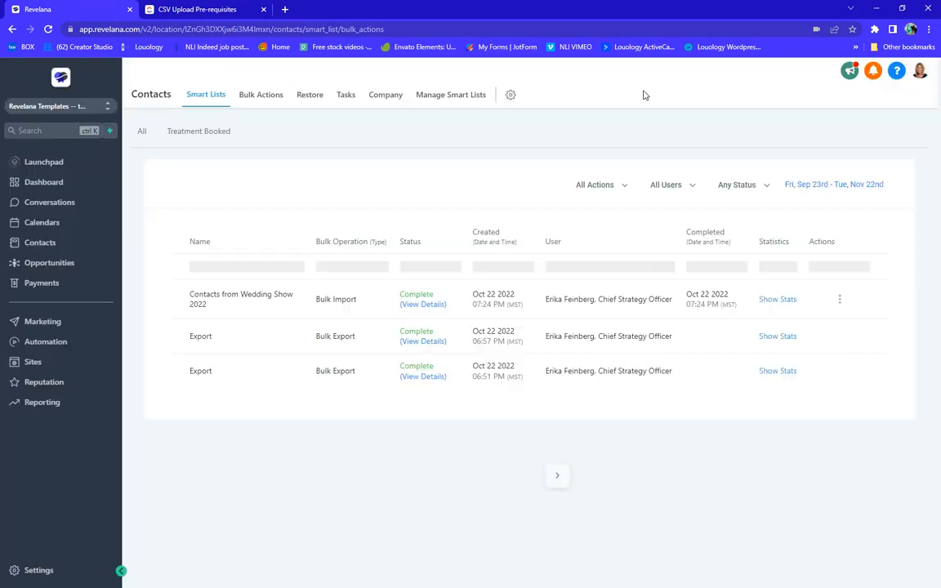
left_click(43, 244)
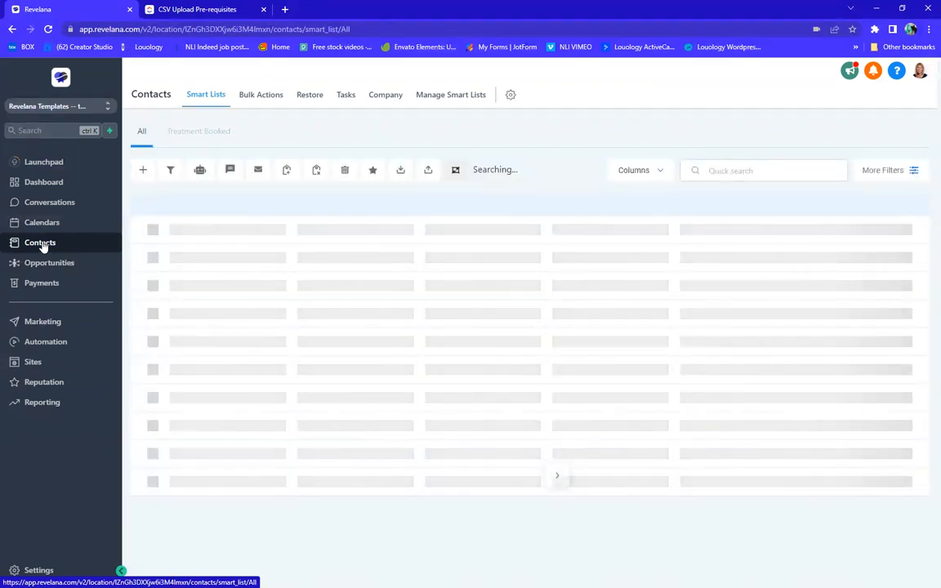